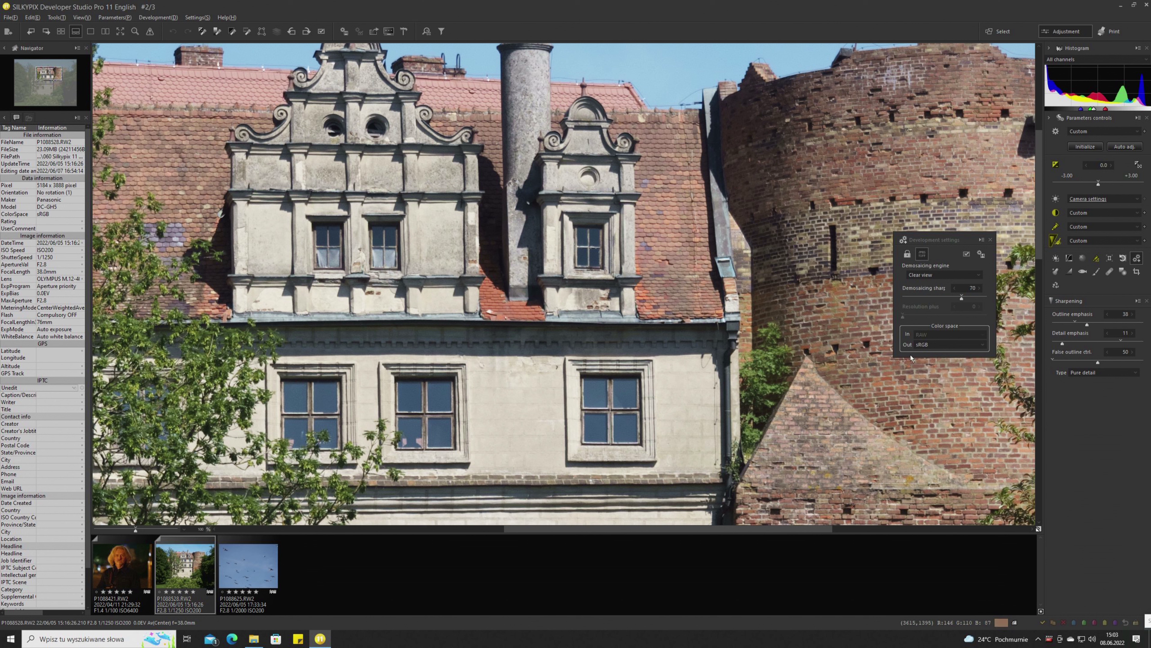
Compare the Standard and Clear view demosaicing engines on the castle photo, ending on Clear view.
left_click(928, 277)
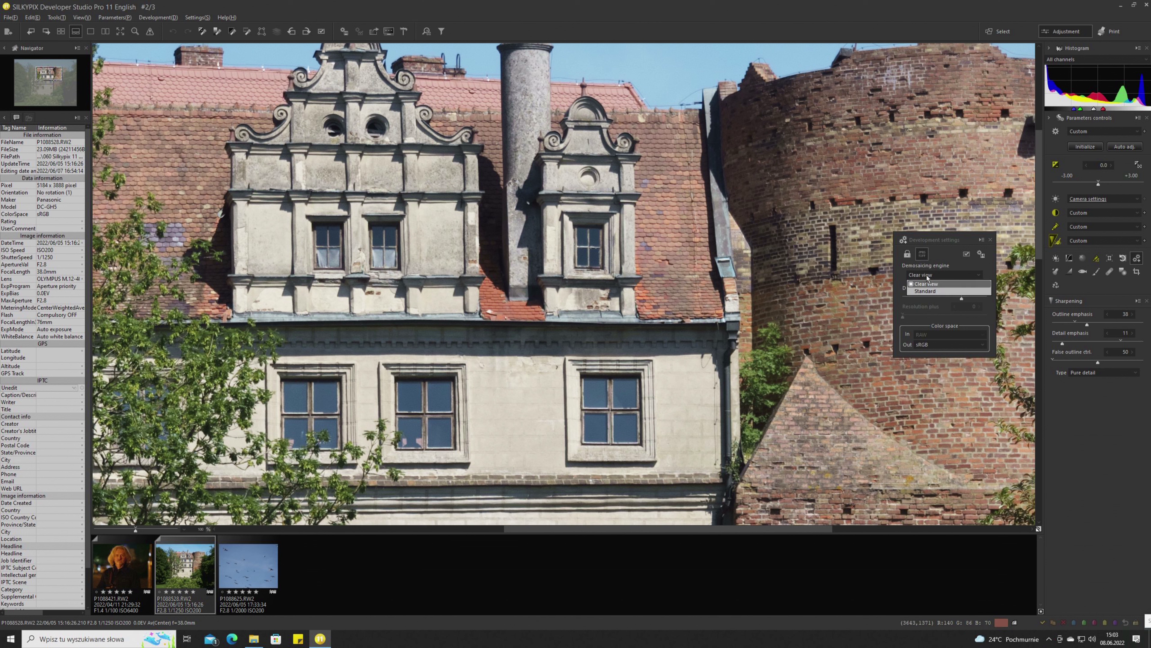
left_click(915, 291)
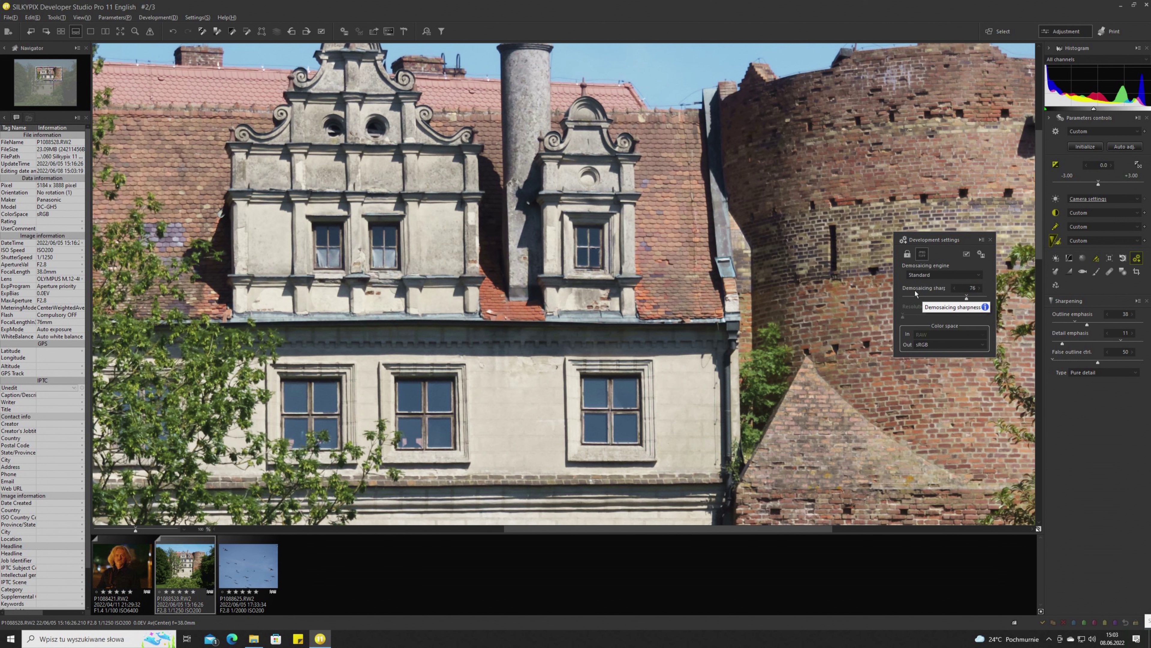
left_click(928, 275)
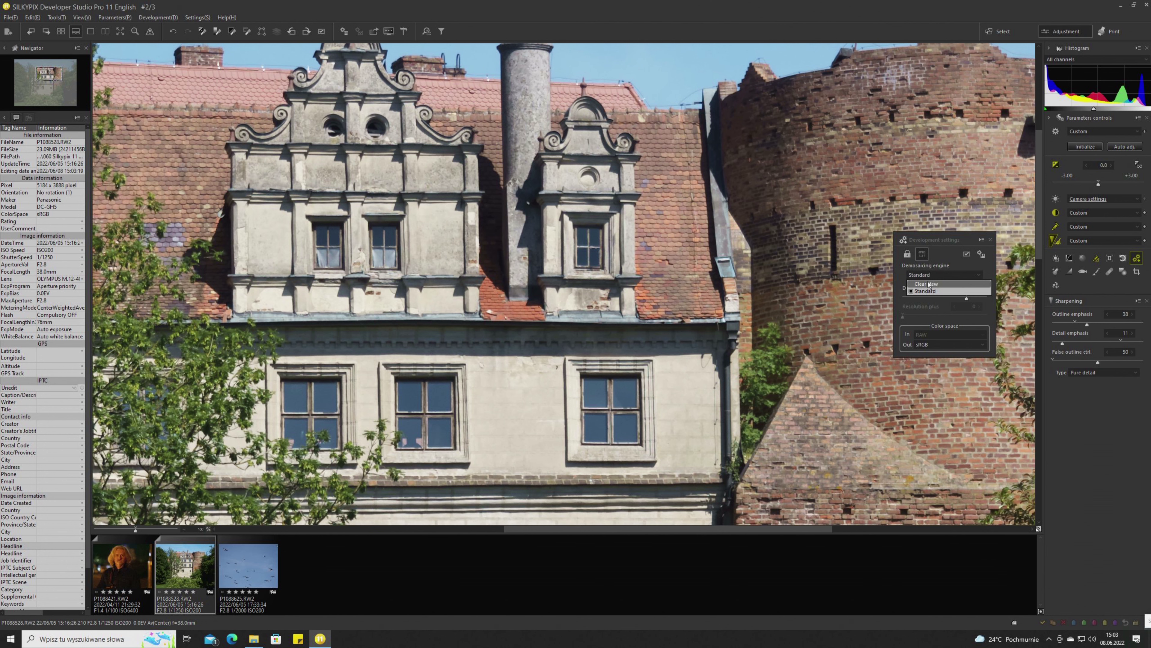
left_click(928, 284)
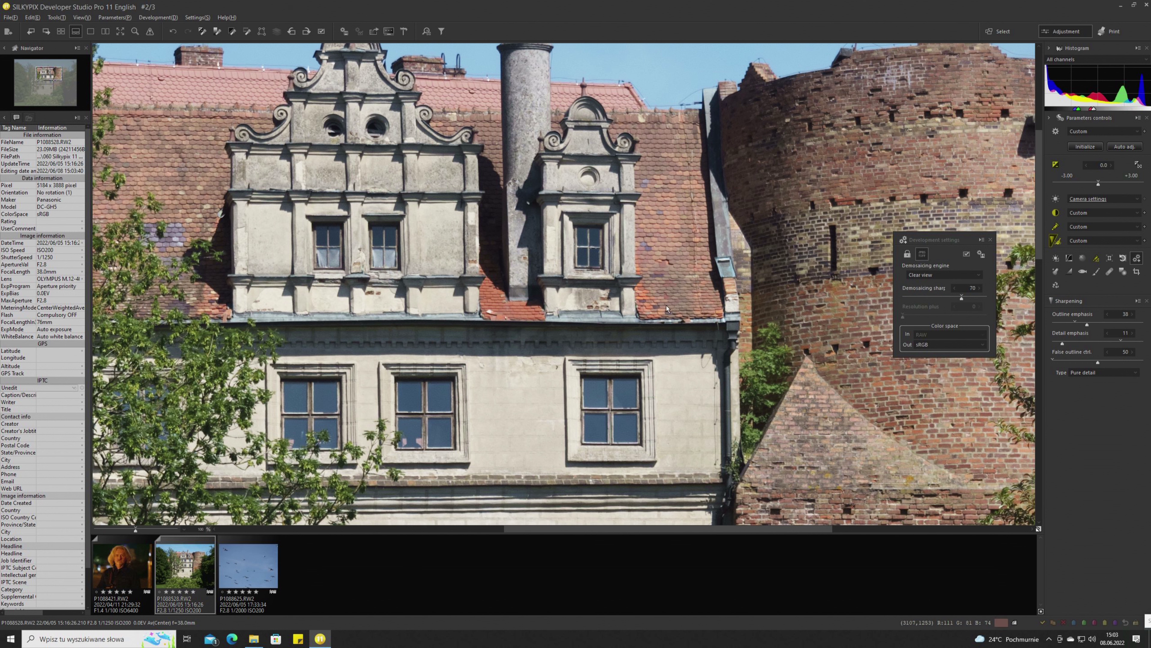
left_click(927, 276)
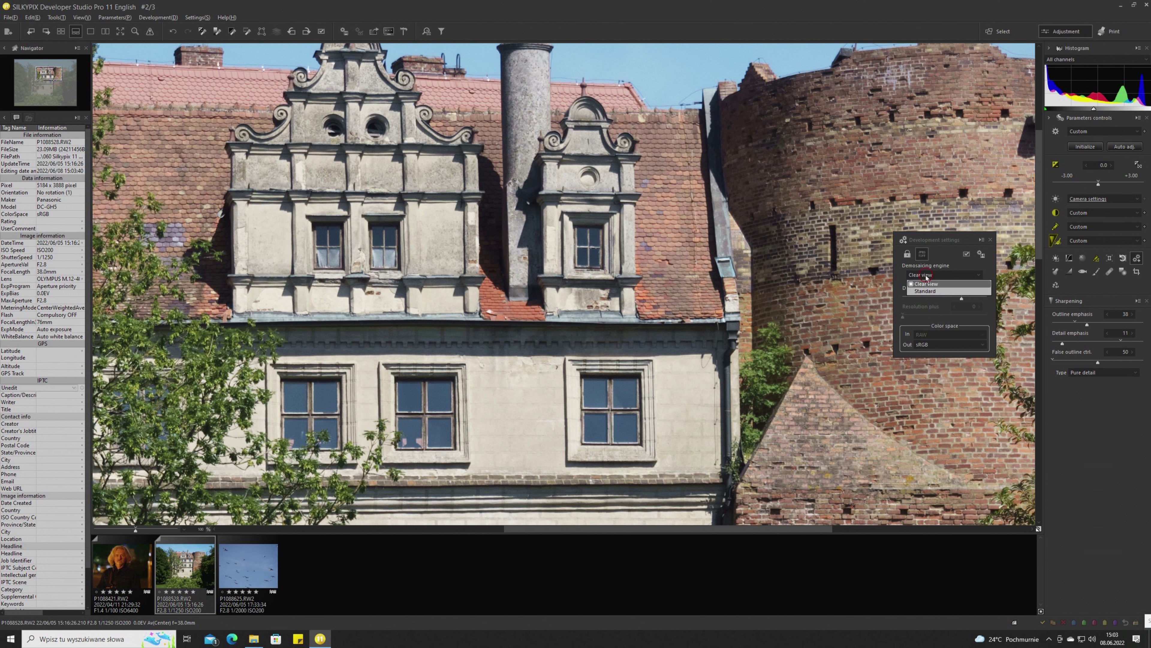
left_click(924, 291)
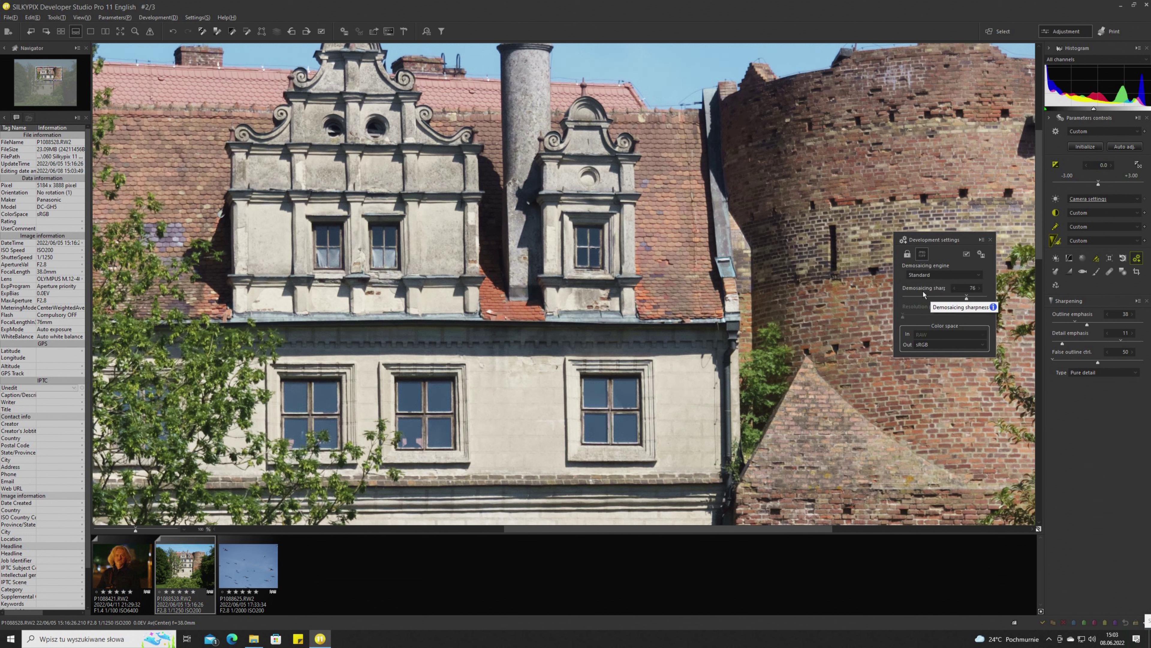
left_click(922, 275)
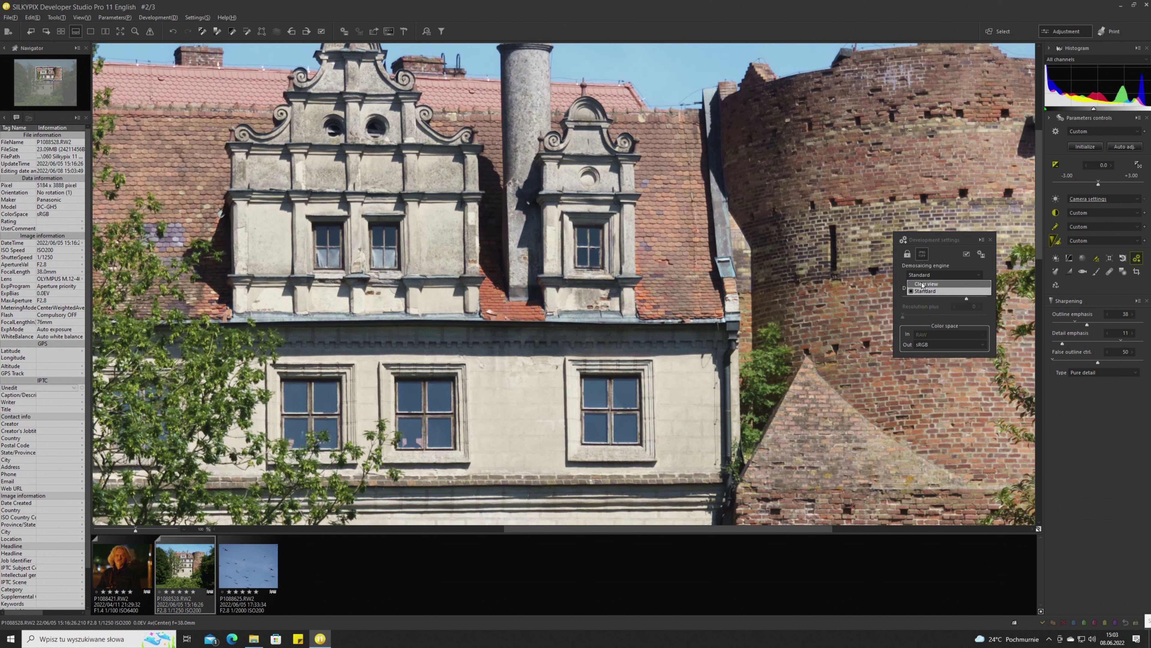
left_click(923, 284)
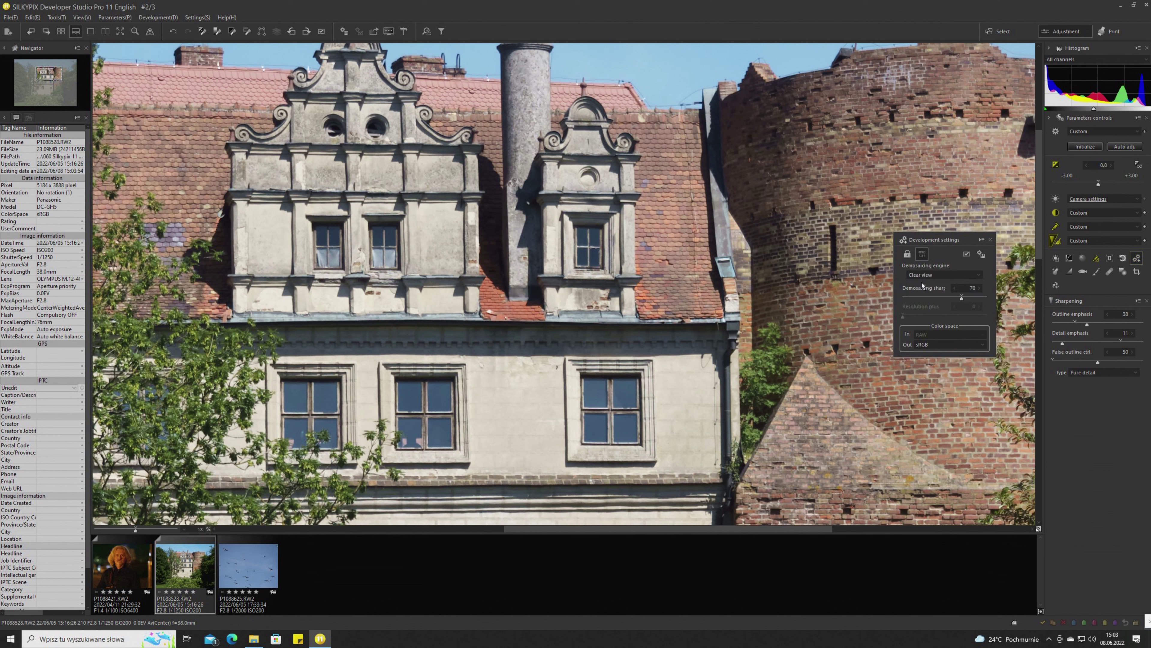
Open the night portrait P1088421.RW2, enlarge the face, and show its noise reduction settings.
left_click(584, 265)
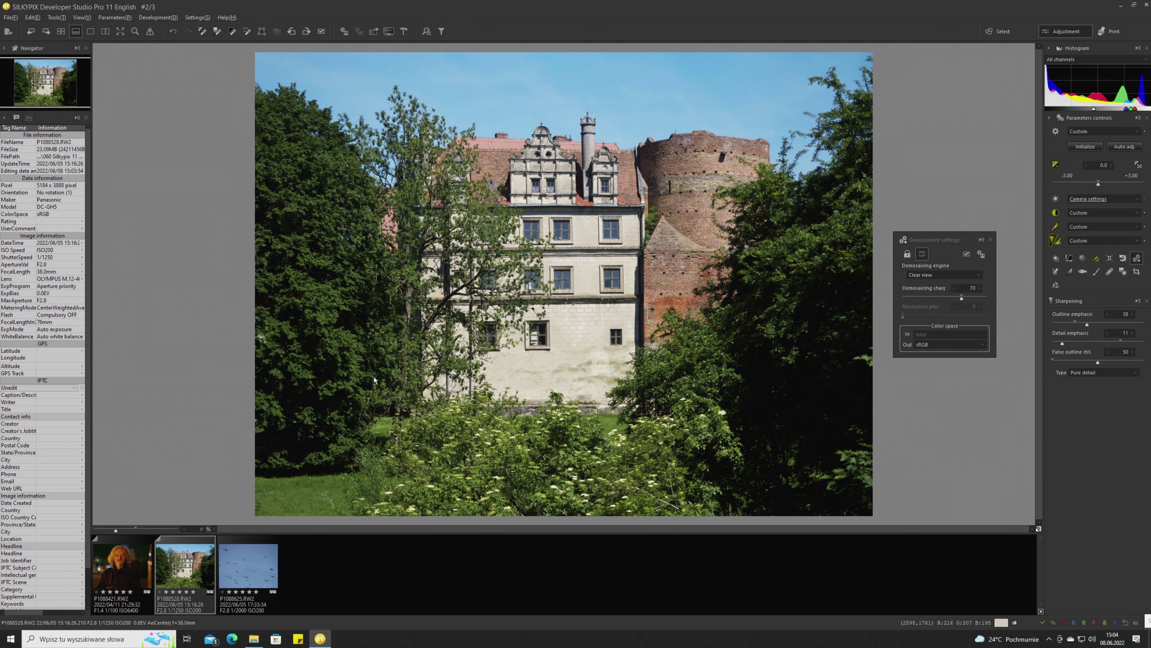
left_click(122, 573)
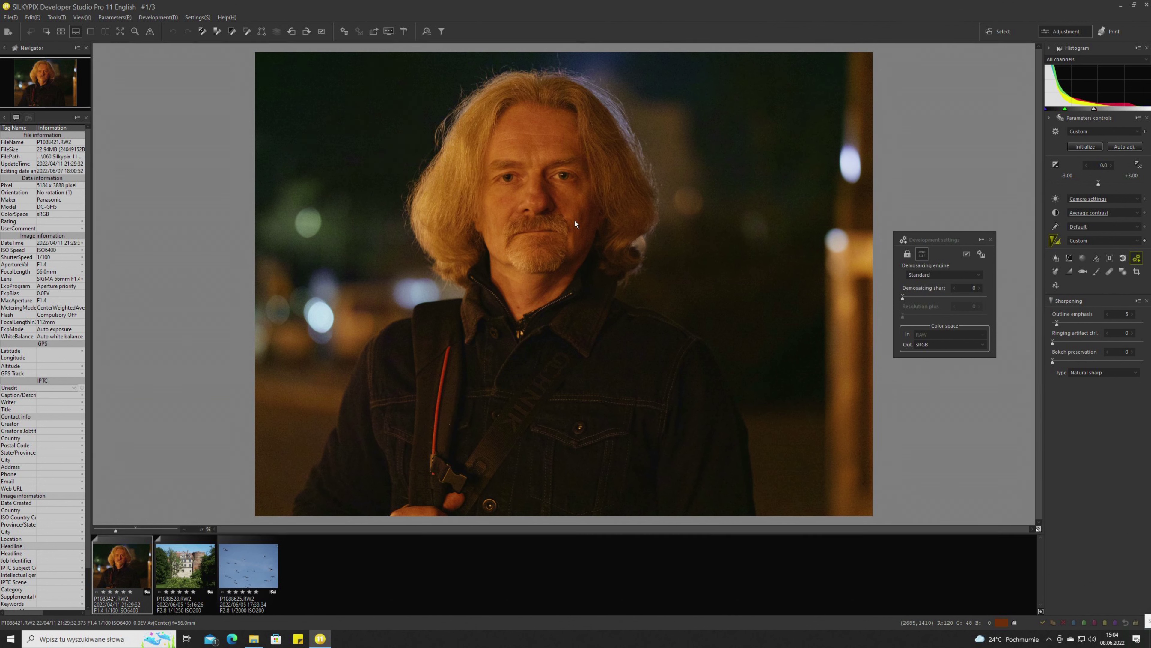
left_click(528, 200)
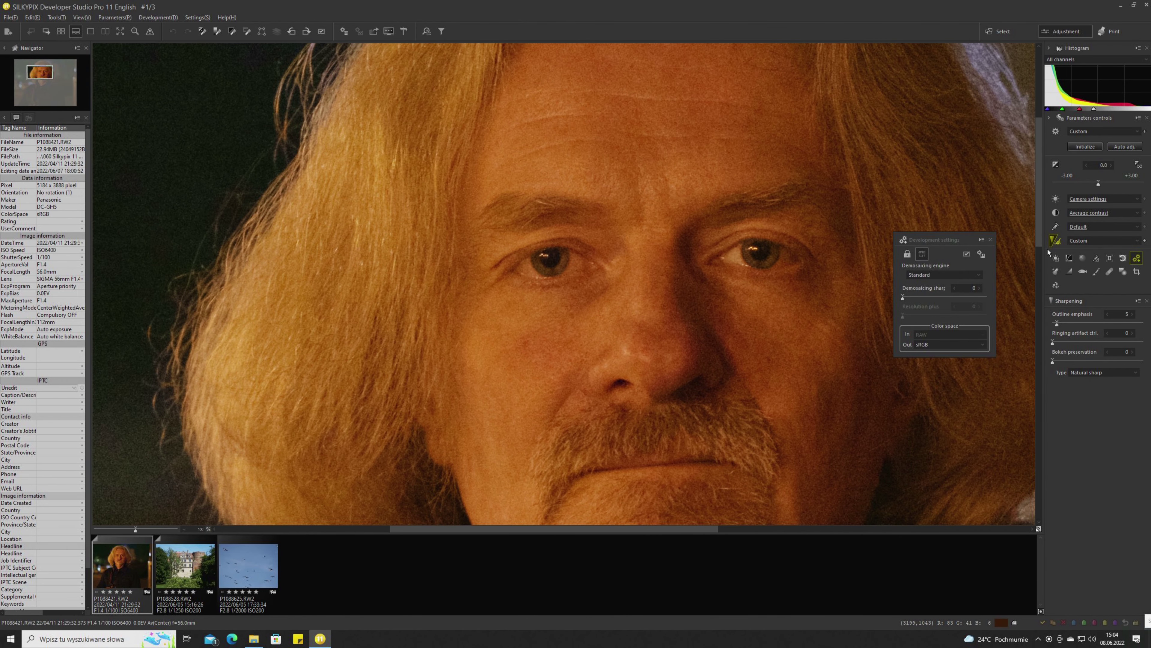
left_click(1058, 242)
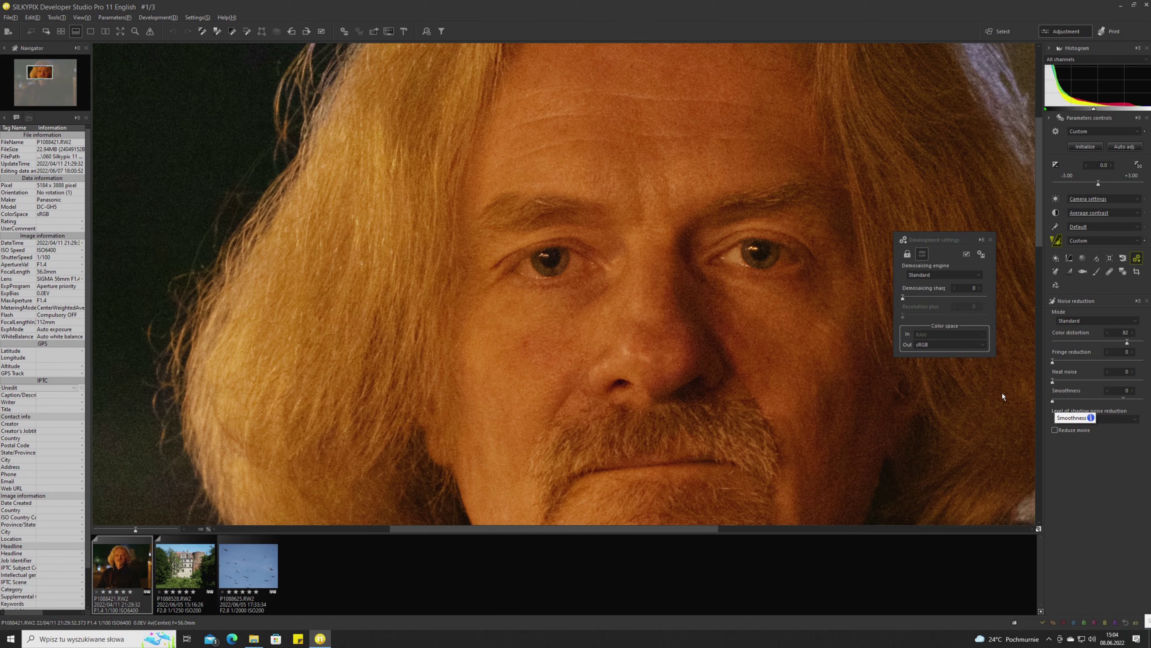
left_click_drag(547, 227, 780, 184)
left_click_drag(447, 307, 457, 332)
left_click_drag(674, 343, 493, 167)
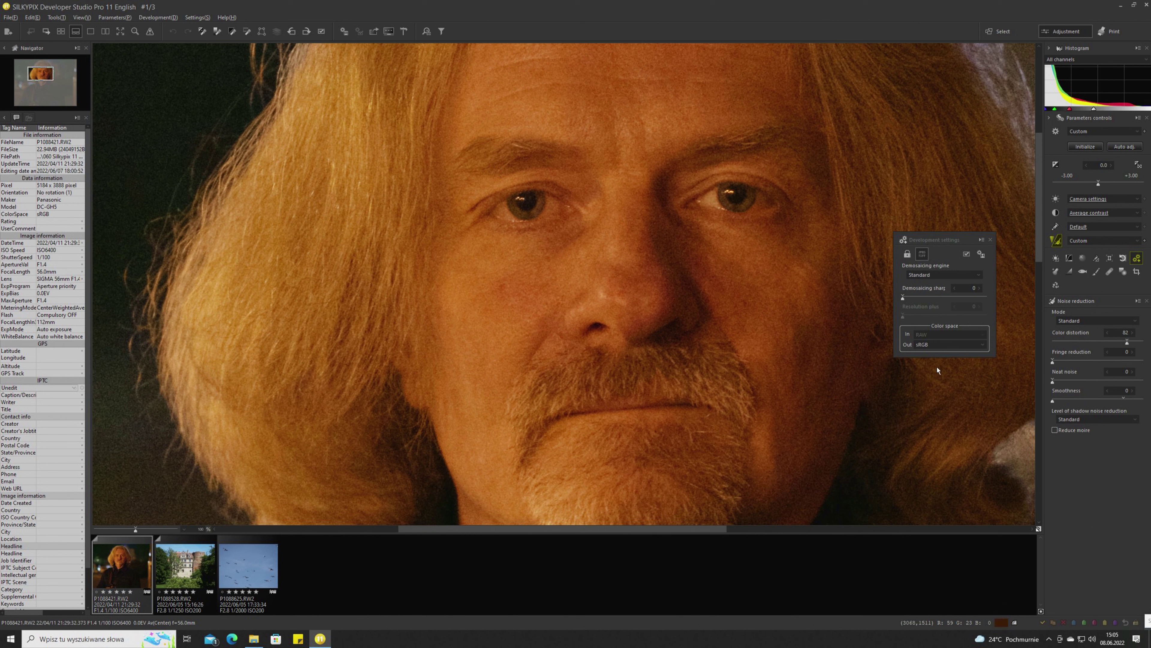
Move the Development settings window off the face and set the portrait's demosaicing engine to Clear view.
left_click_drag(939, 239, 941, 239)
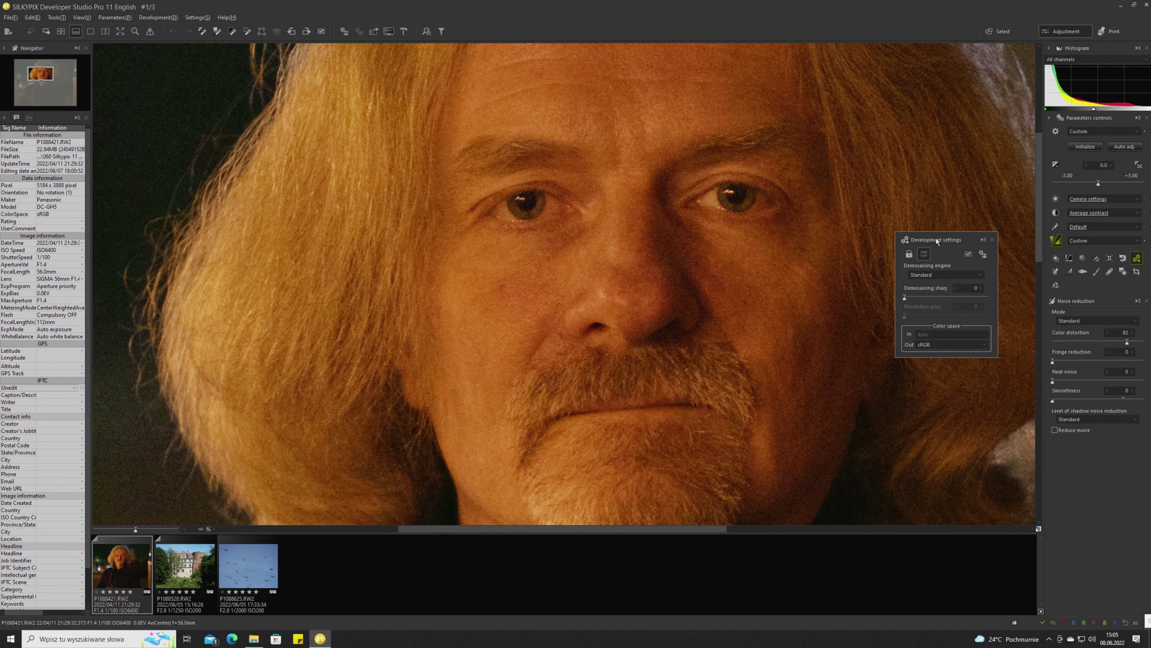
left_click_drag(937, 238, 1010, 245)
left_click(997, 282)
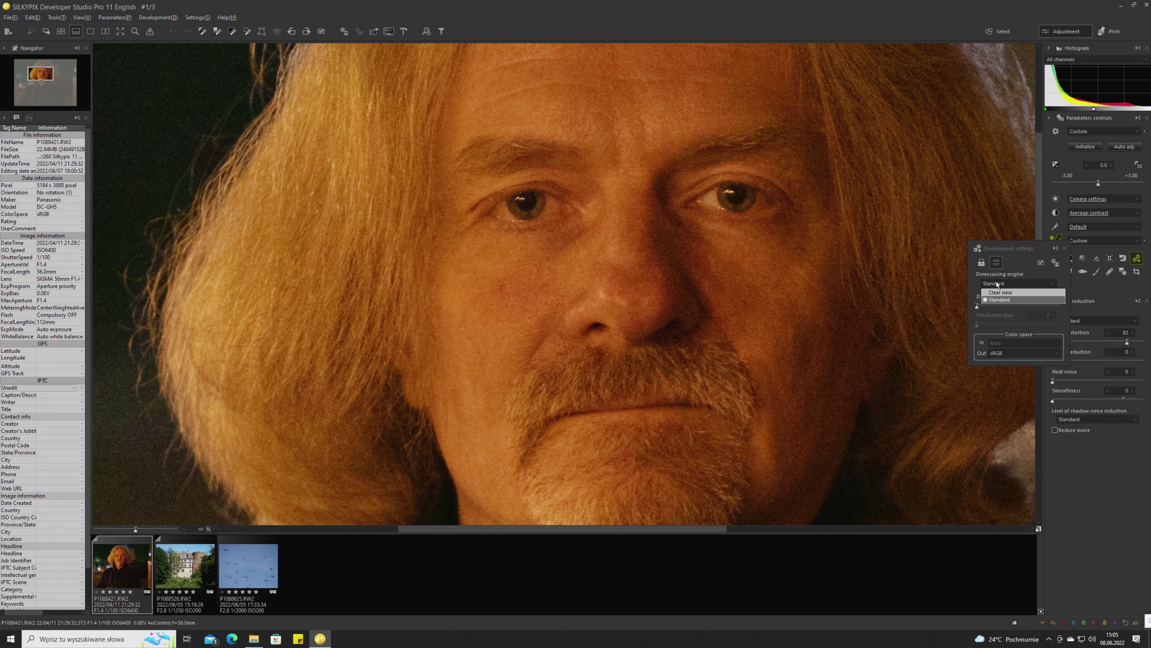
left_click(998, 292)
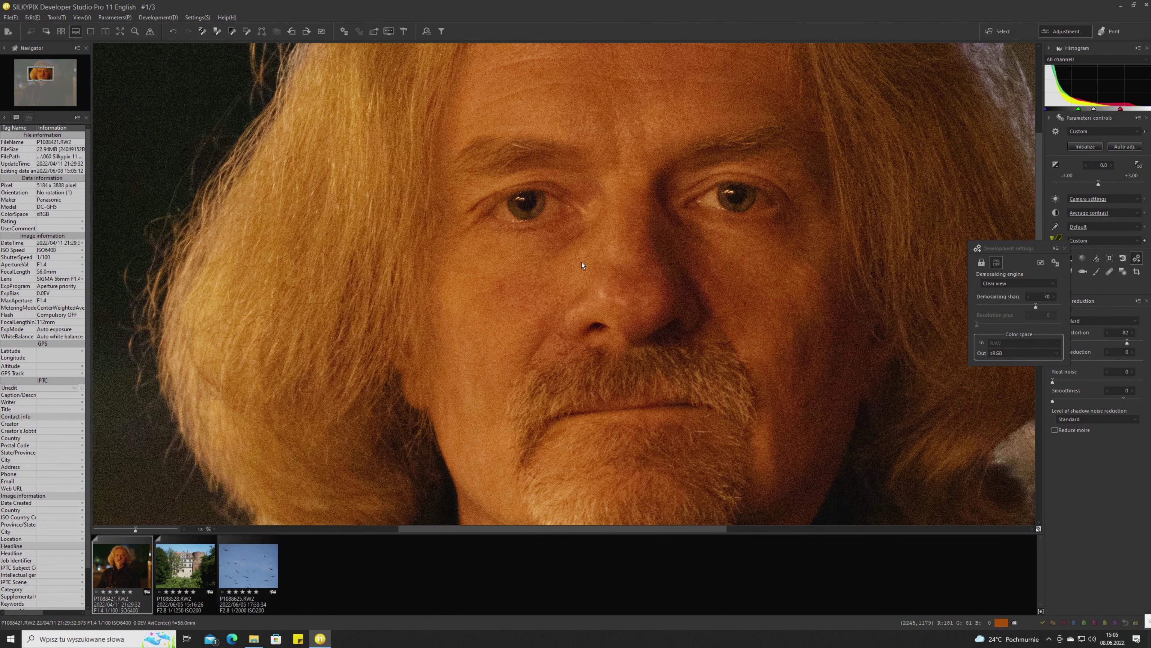
Compare the Standard and Clear view engines on the portrait's hair and dark background, ending on Clear view.
left_click_drag(441, 226, 616, 288)
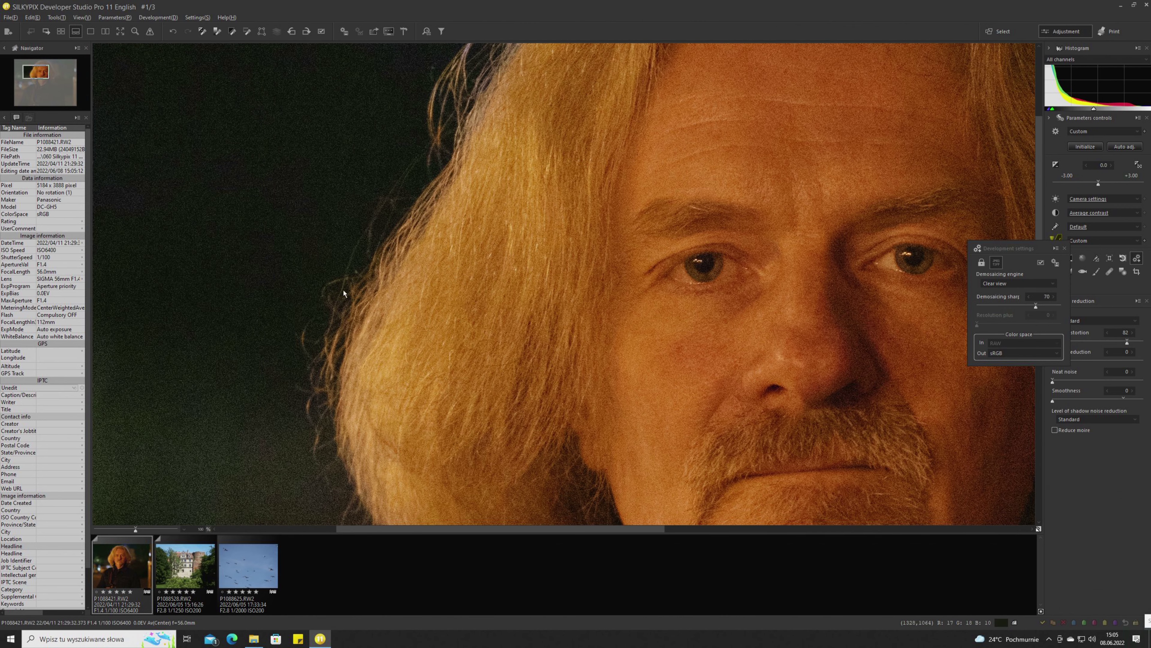
left_click_drag(345, 290, 465, 325)
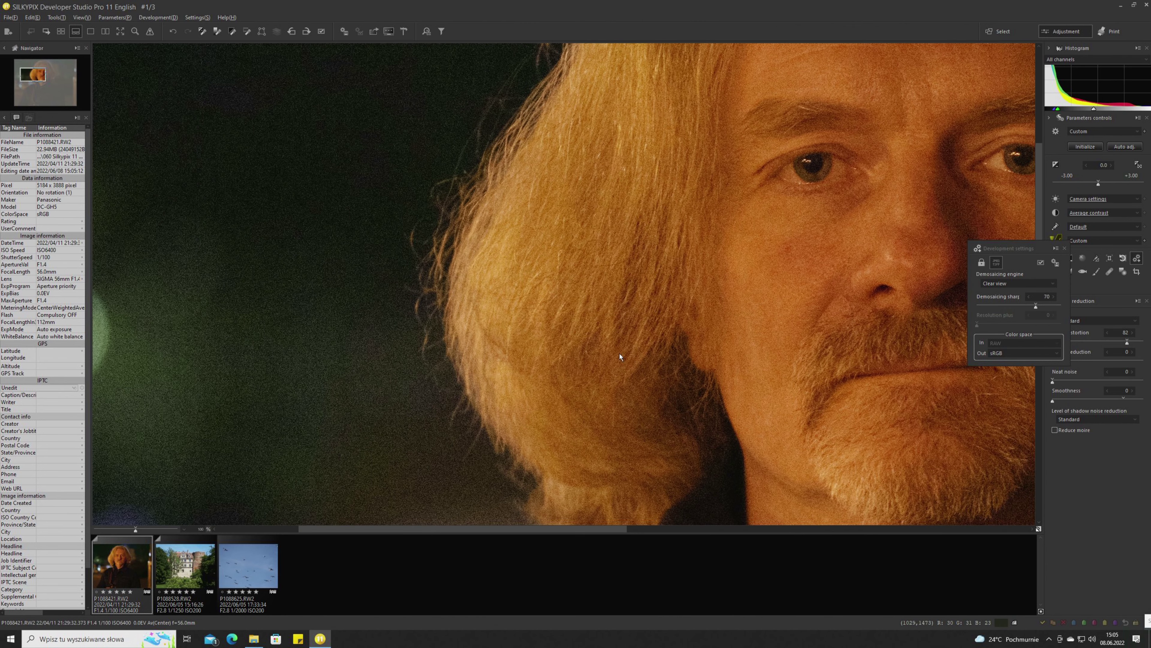
left_click(999, 280)
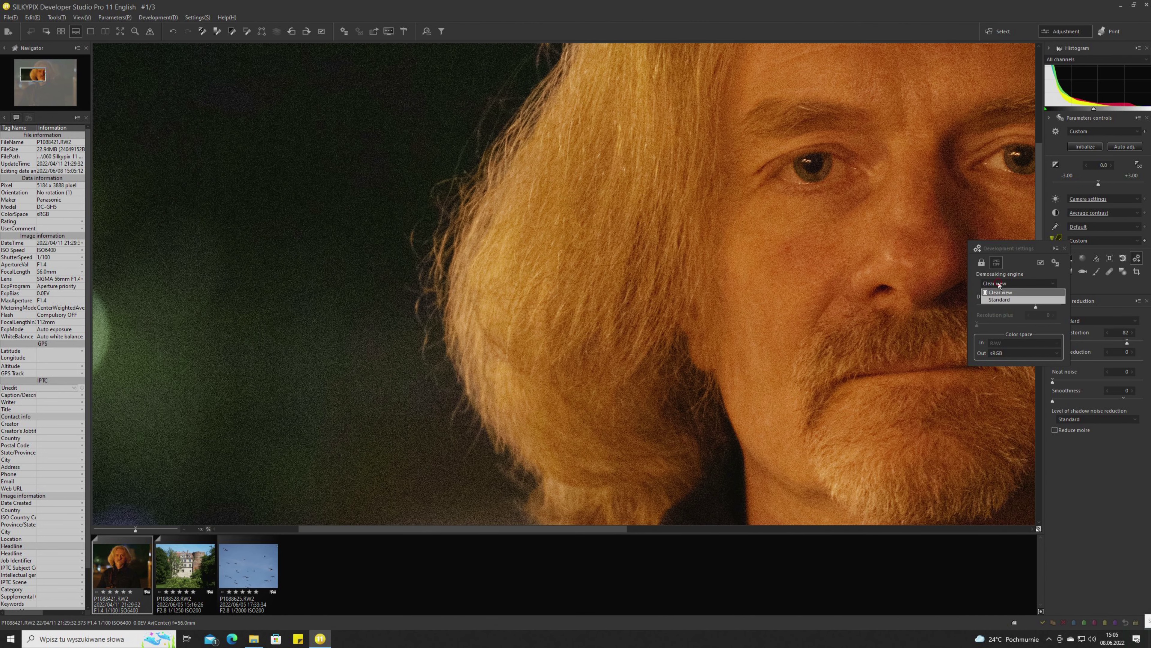
left_click(999, 303)
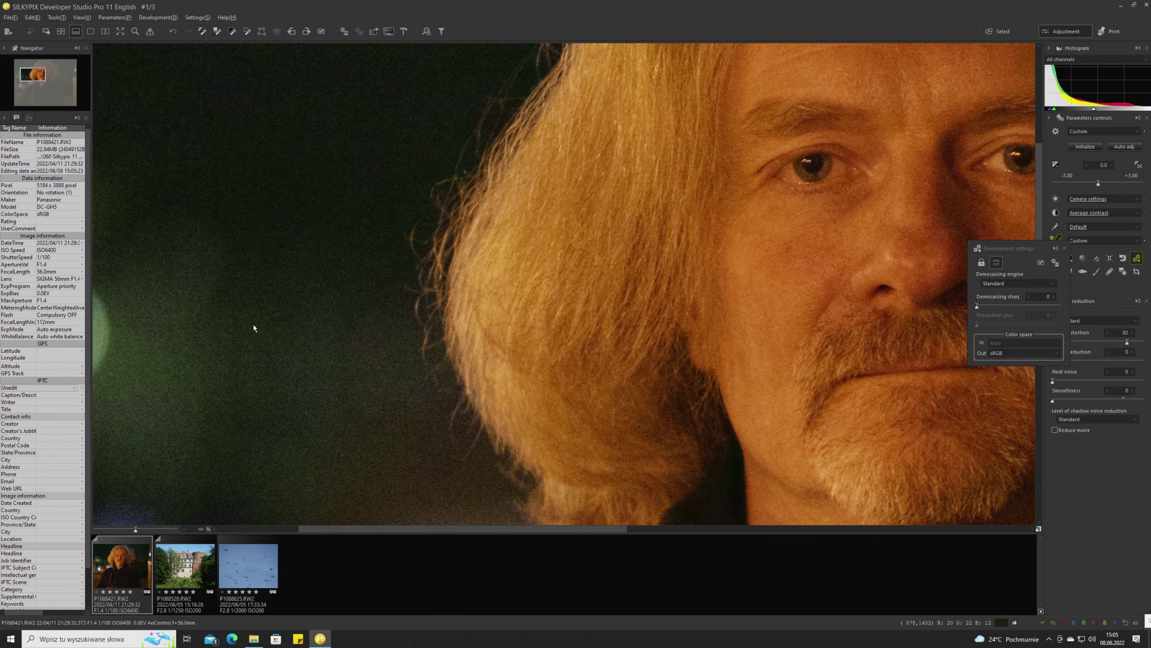
left_click(995, 283)
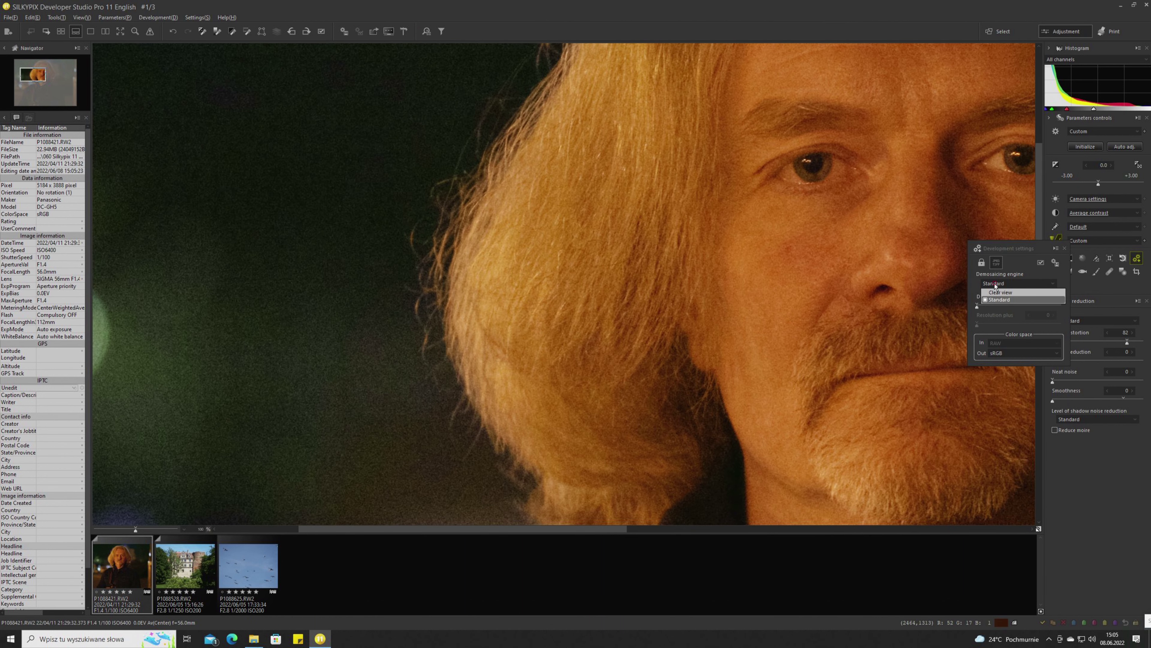
left_click(995, 293)
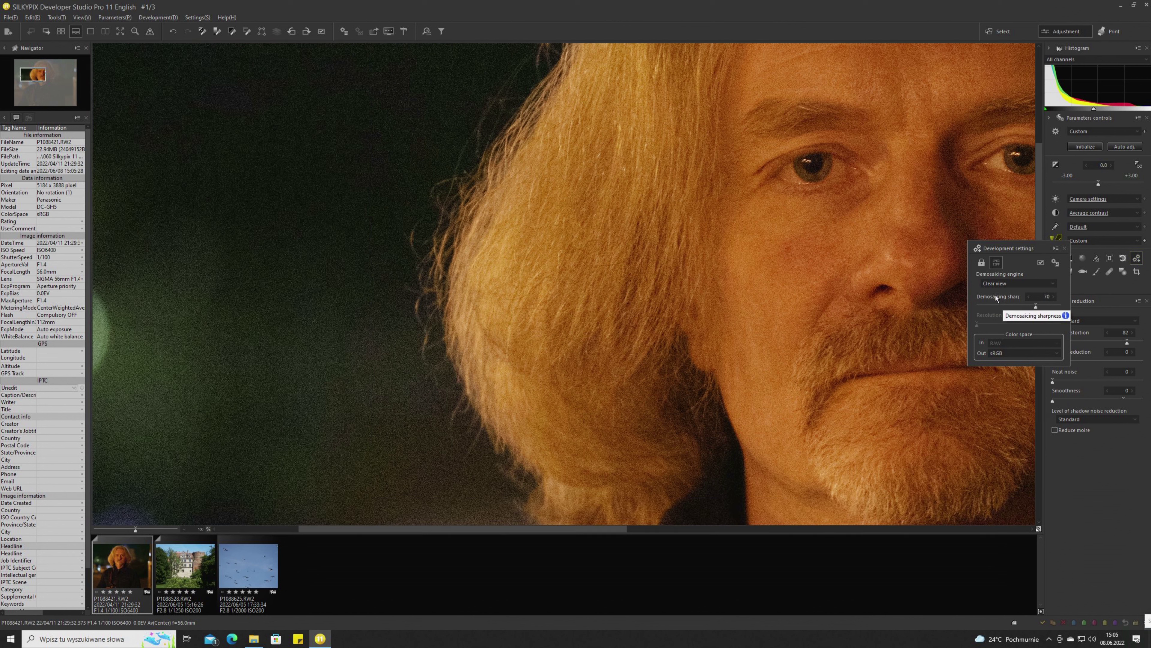
Uncover the parameter controls and set the portrait's sharpening outline emphasis to 25.
left_click_drag(1027, 250, 974, 265)
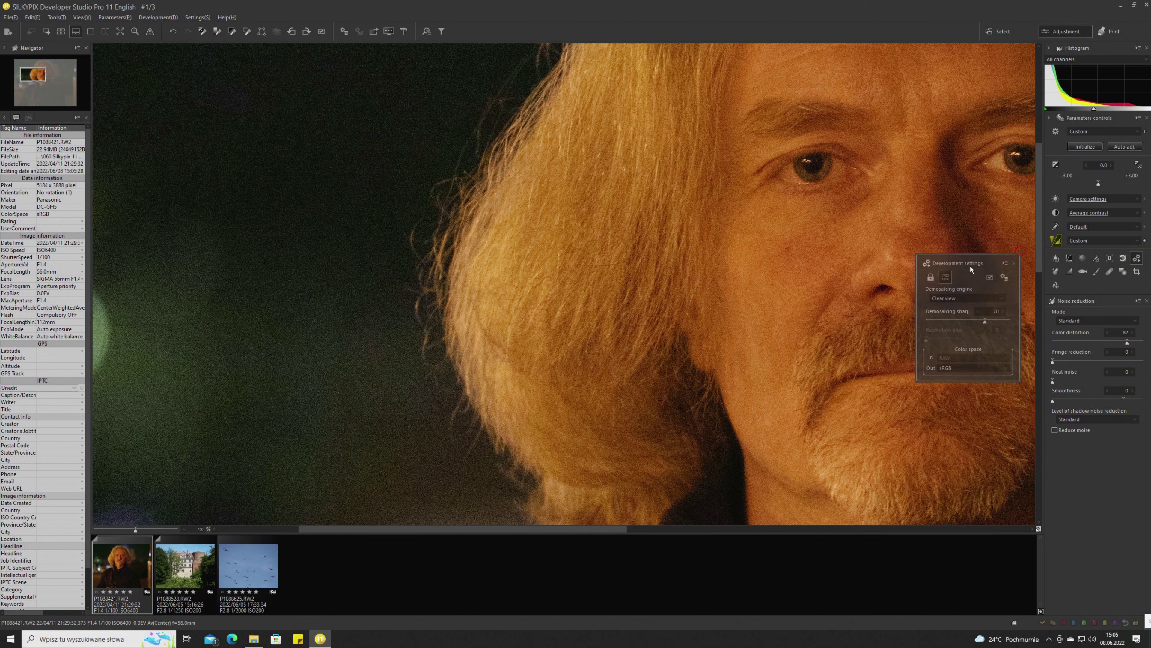
left_click(1053, 241)
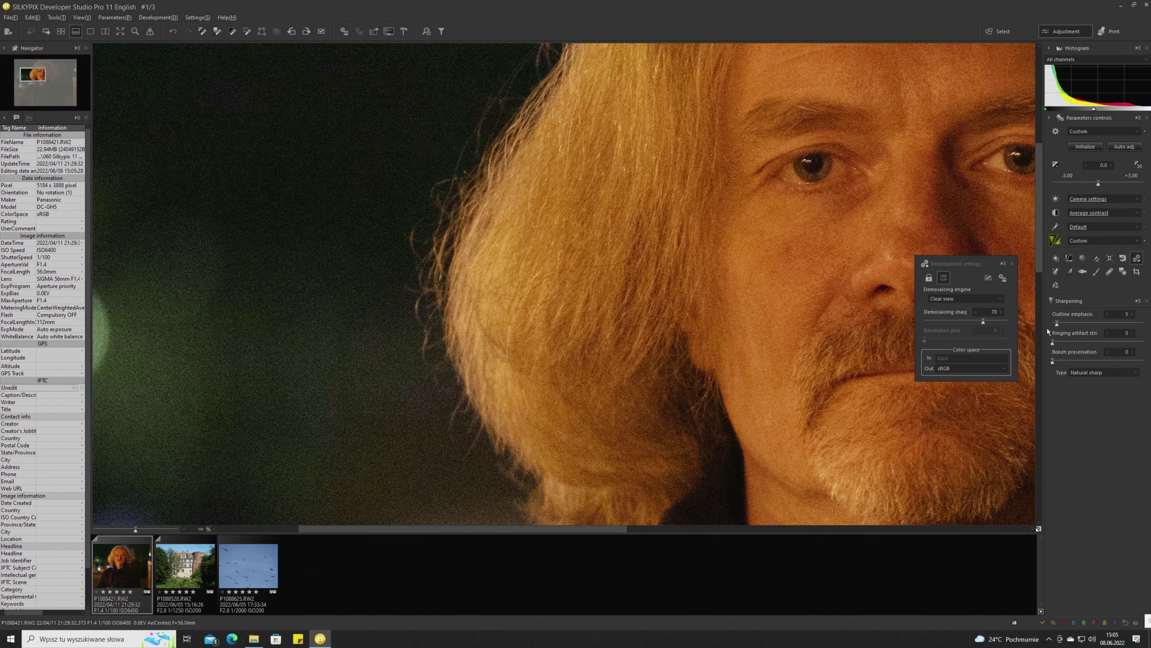
left_click(1075, 321)
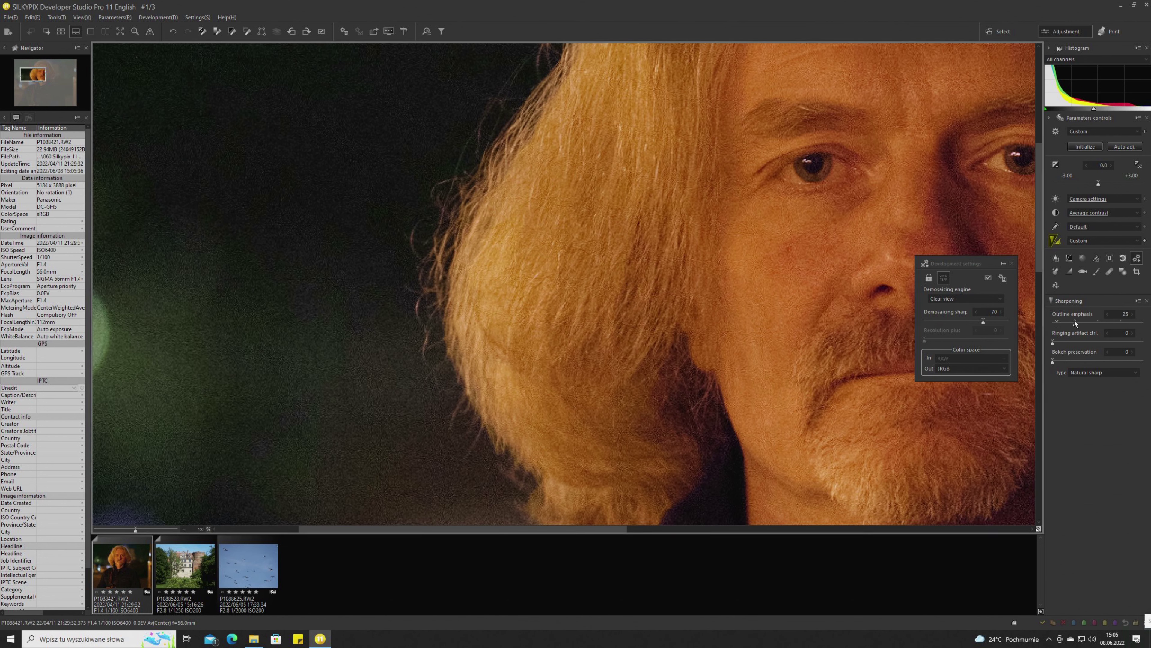
Compare the sharpened portrait with the Standard engine against Clear view, ending on Clear view.
left_click(942, 298)
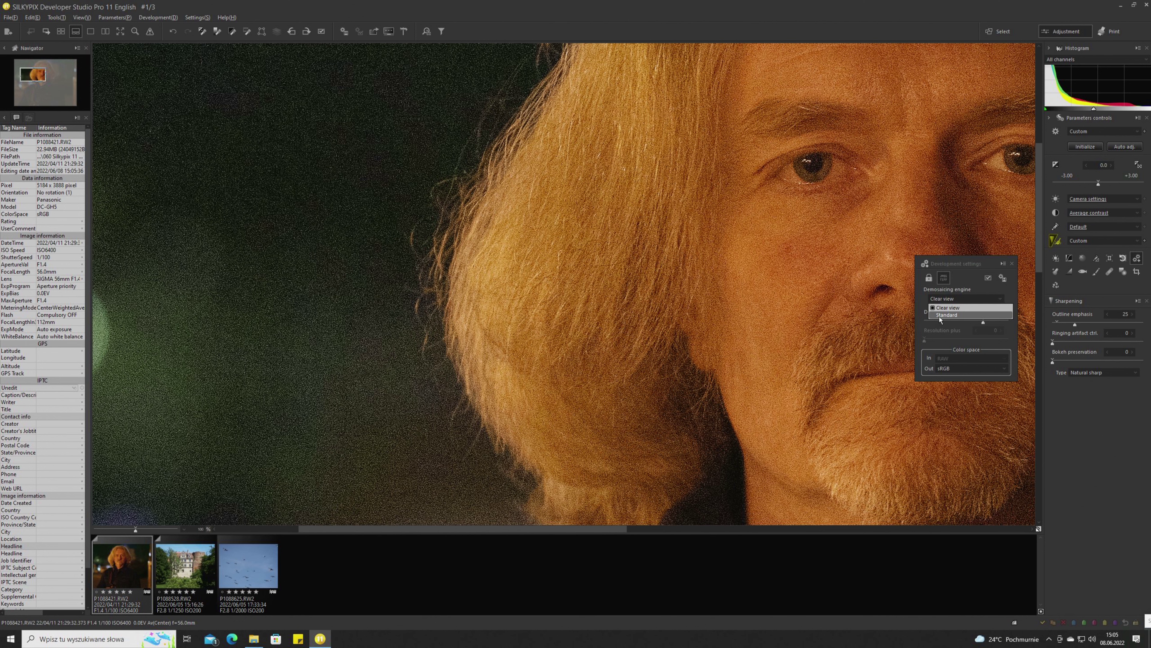
left_click(939, 315)
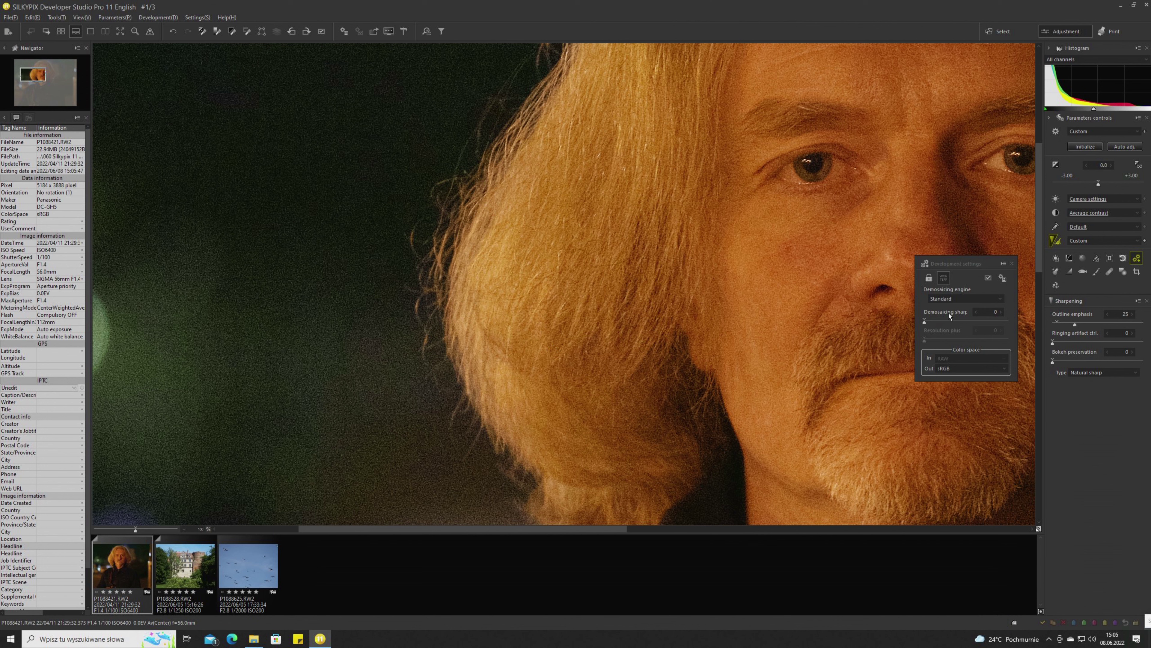
left_click(950, 299)
left_click(948, 308)
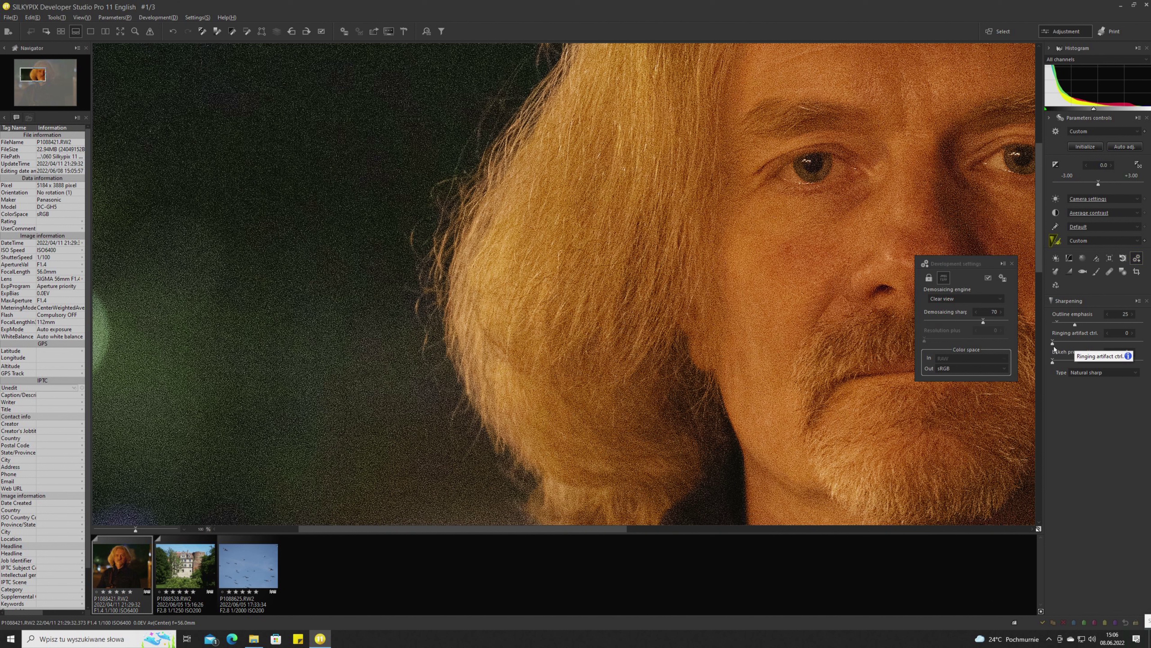
Set the portrait's sharpening ringing artifact control to 44 and bokeh preservation to 41.
left_click_drag(1052, 343, 1093, 344)
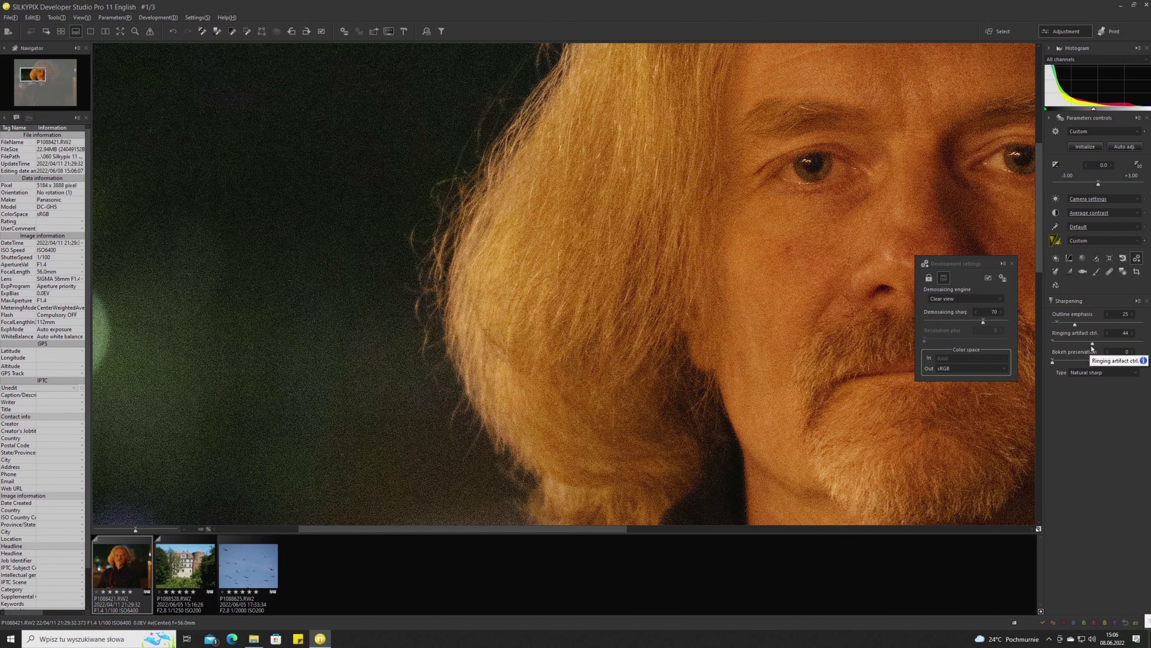
left_click_drag(1089, 359, 1090, 359)
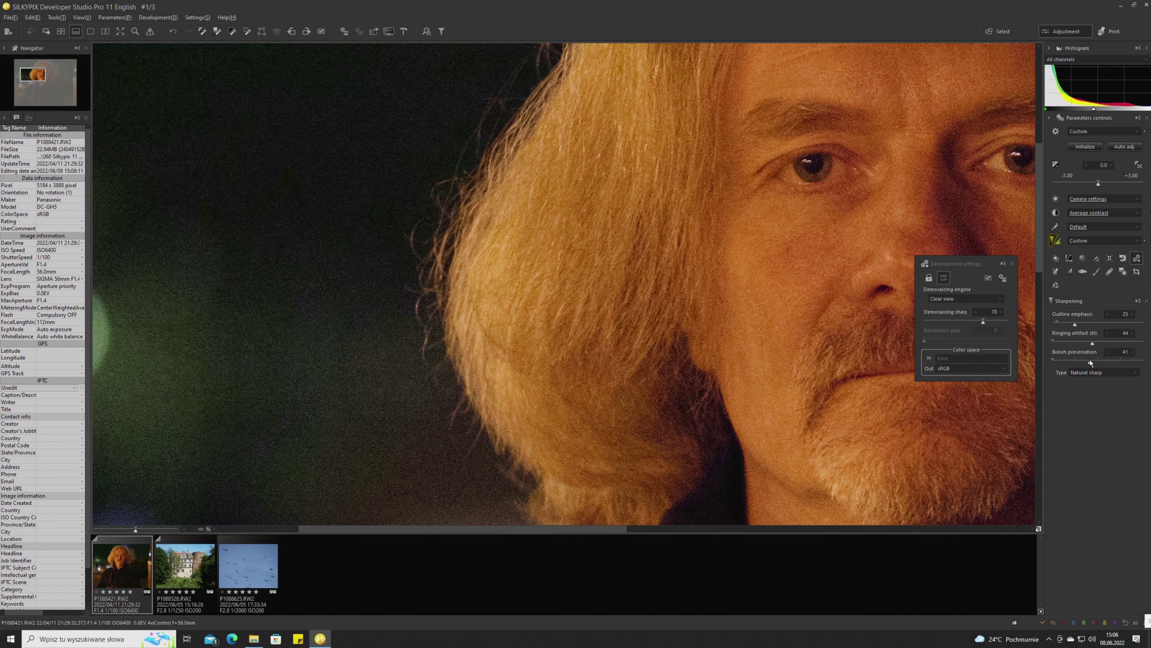
Compare the Standard and Clear view engines on the portrait close up and in full view, ending on Standard.
left_click(965, 299)
left_click(951, 315)
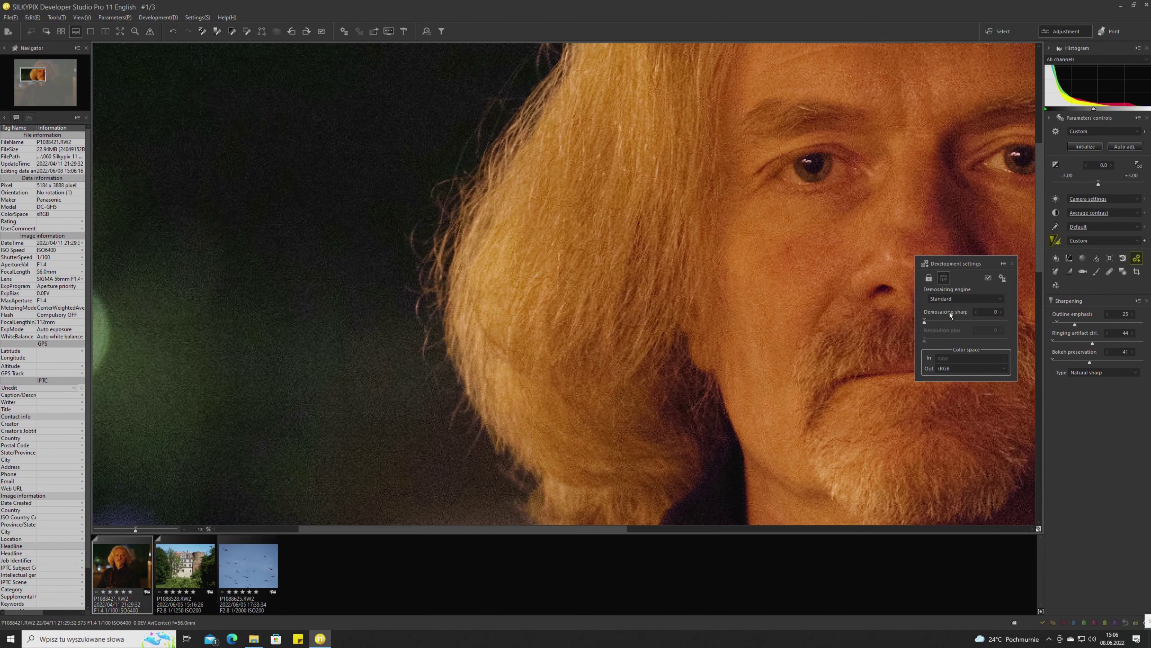
left_click(574, 295)
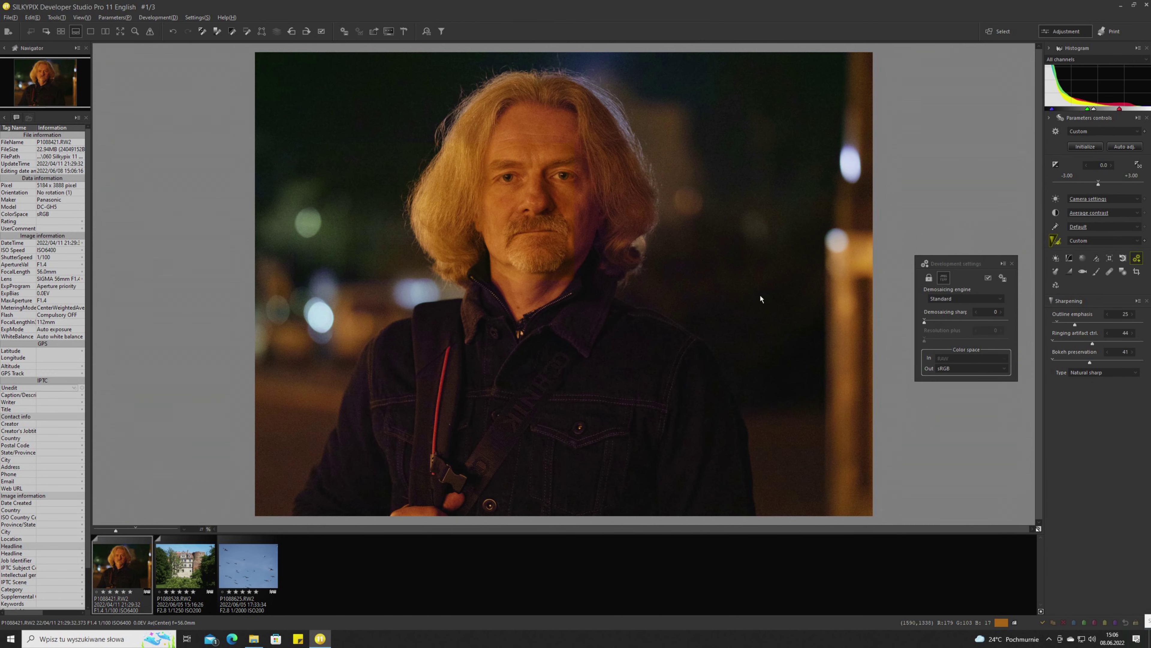
left_click(954, 299)
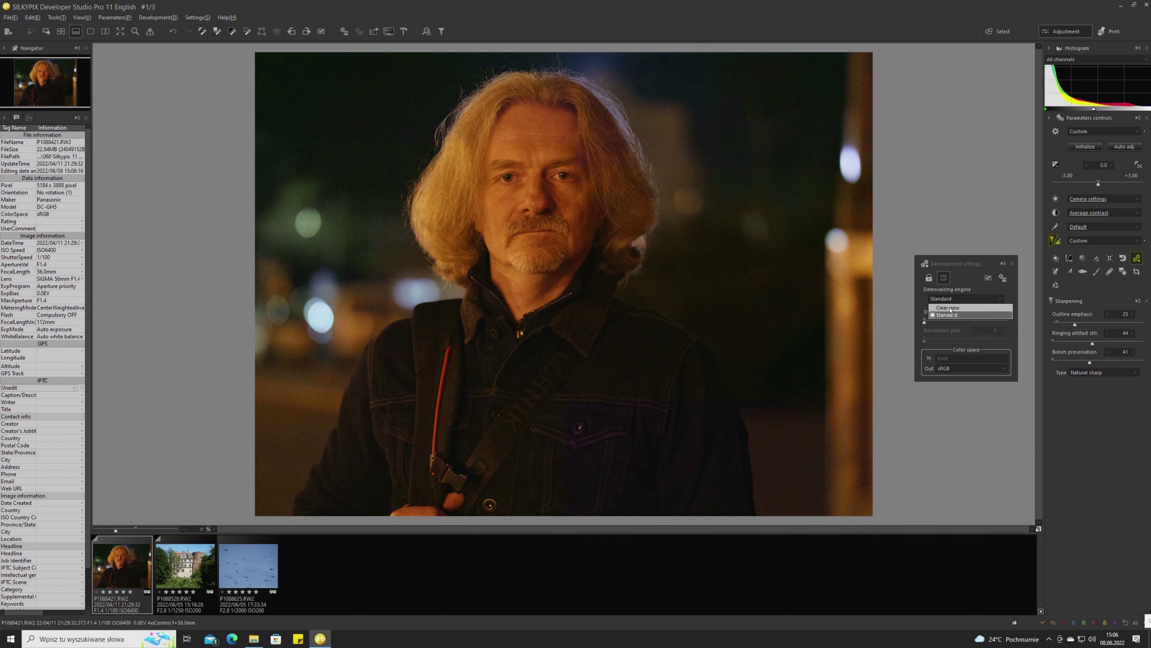
left_click(949, 307)
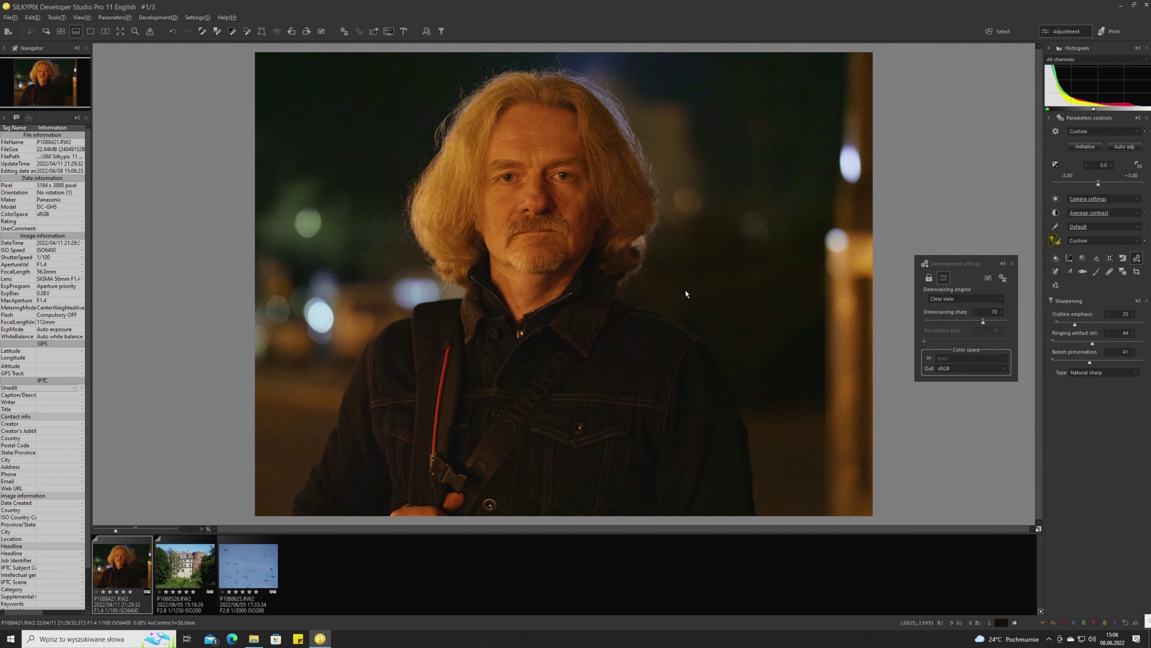
left_click(949, 301)
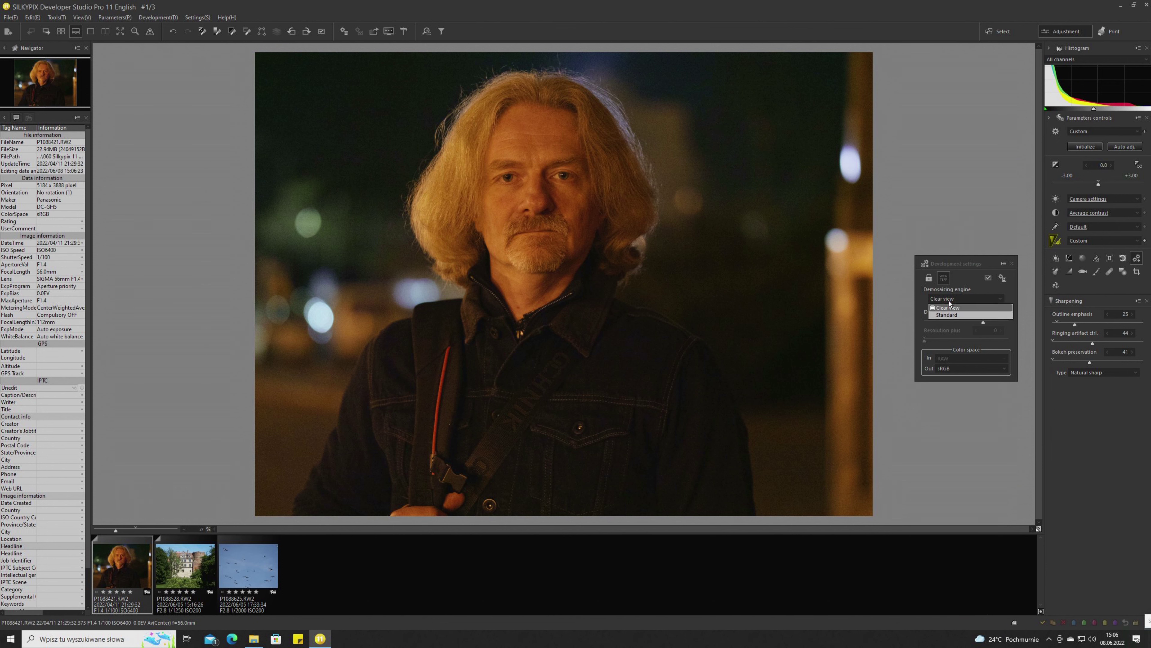
left_click(952, 315)
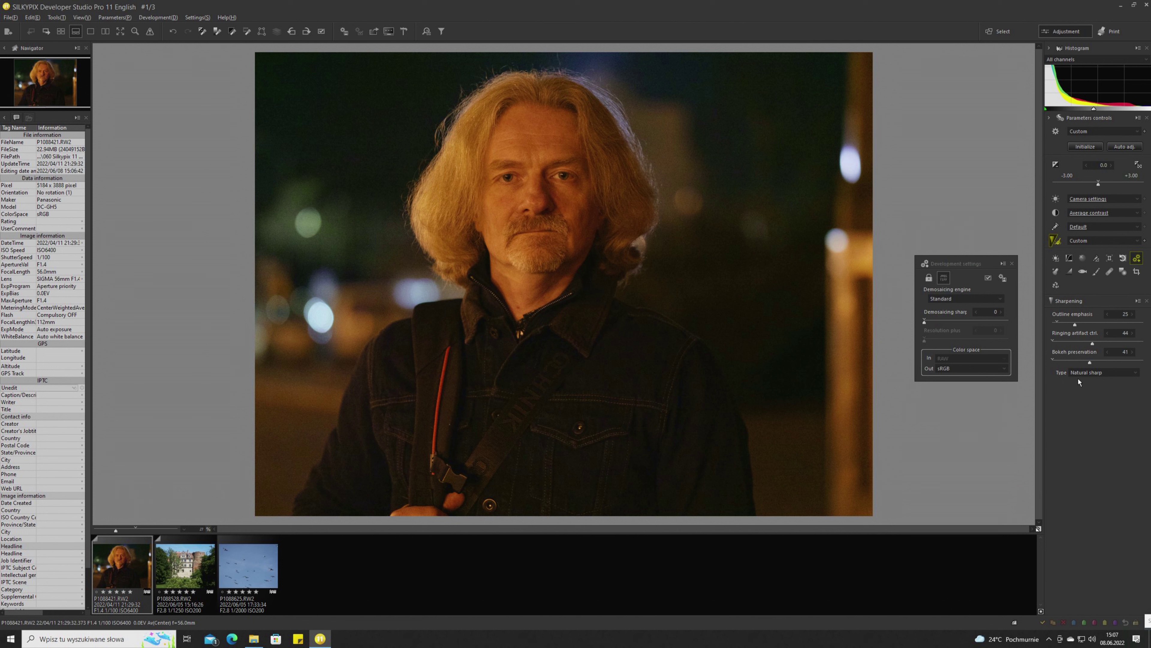
Look through the sharpening types, and switch the portrait's demosaicing engine to Clear view to inspect the hair, background and face.
left_click(1093, 373)
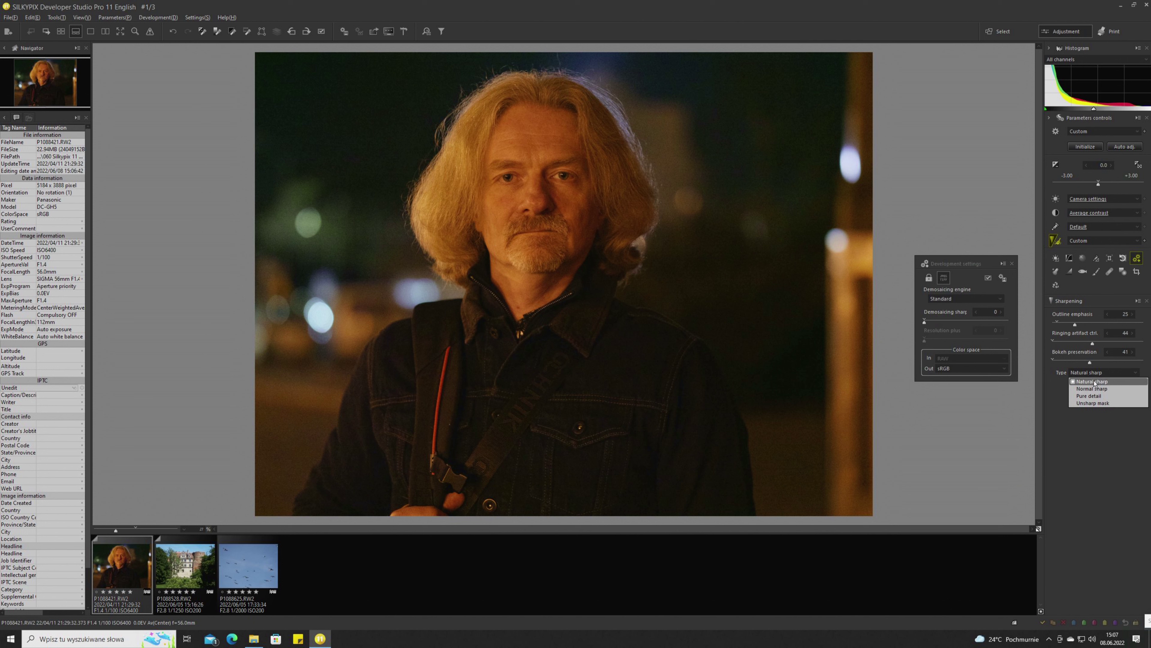
left_click(434, 257)
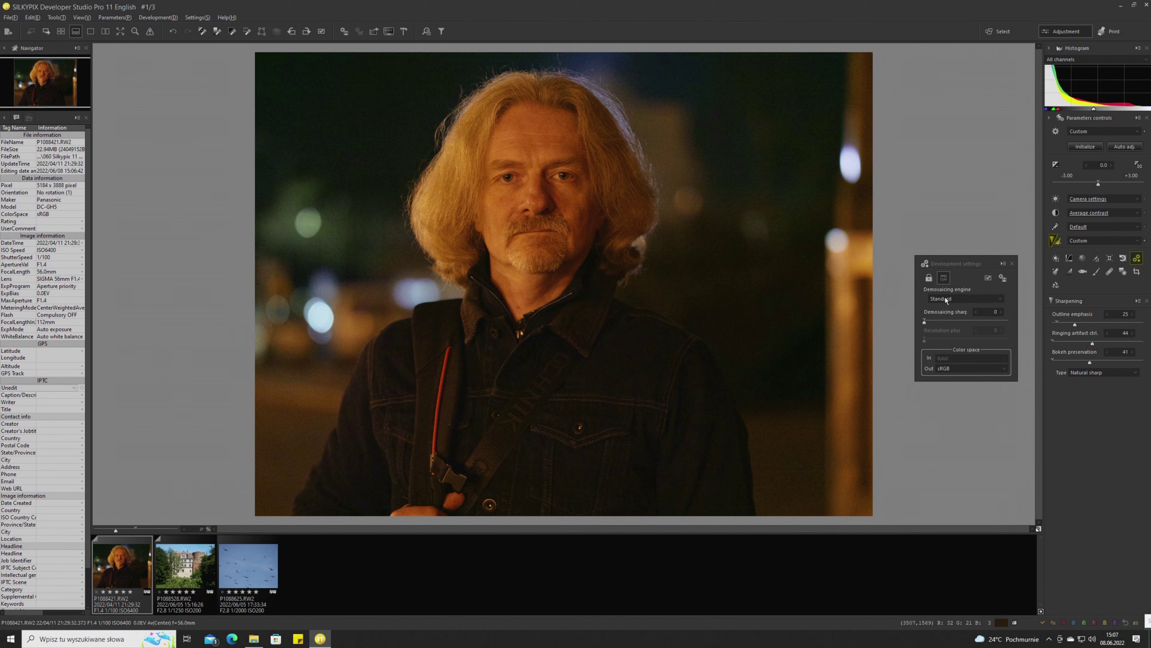
left_click(438, 258)
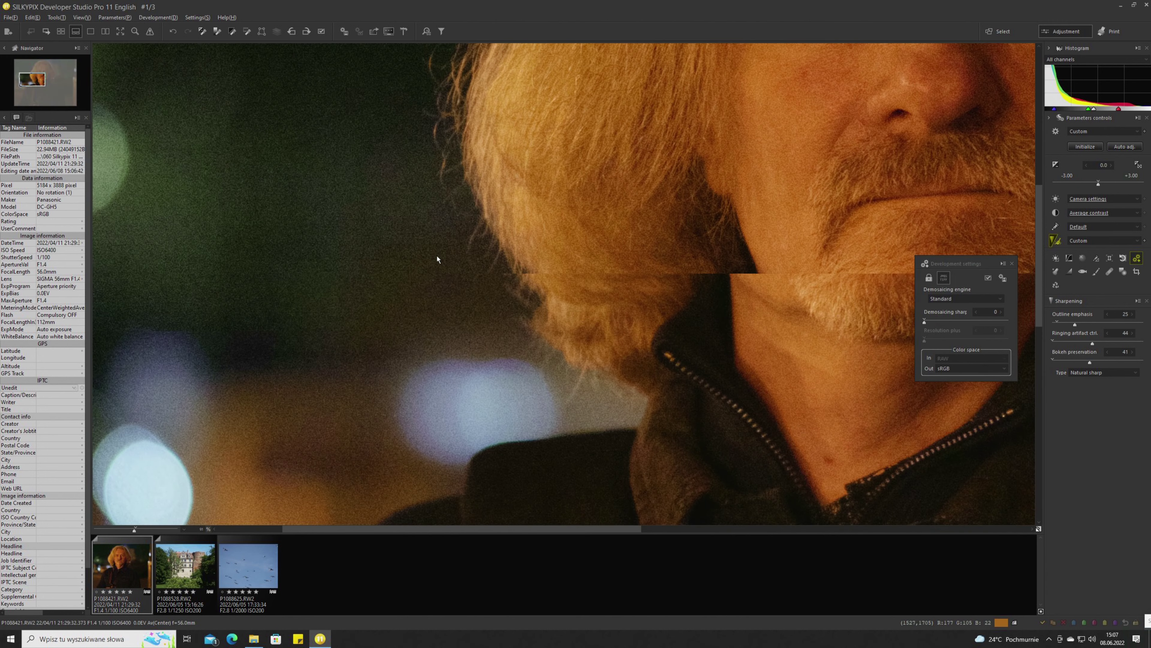
left_click(972, 300)
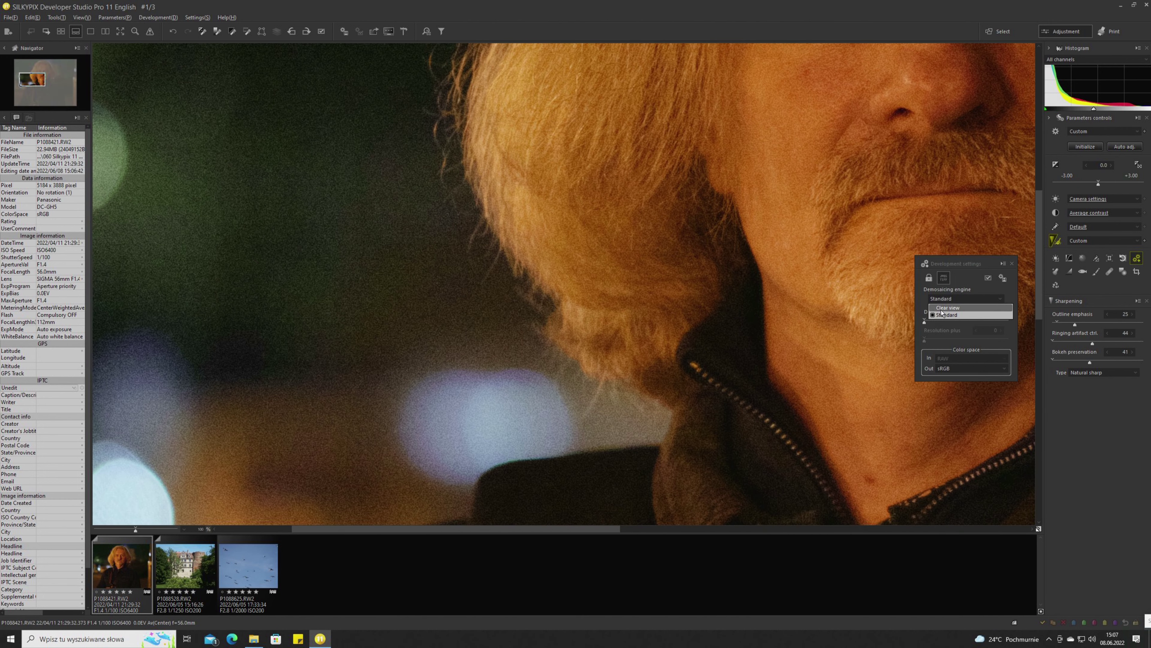
left_click(942, 311)
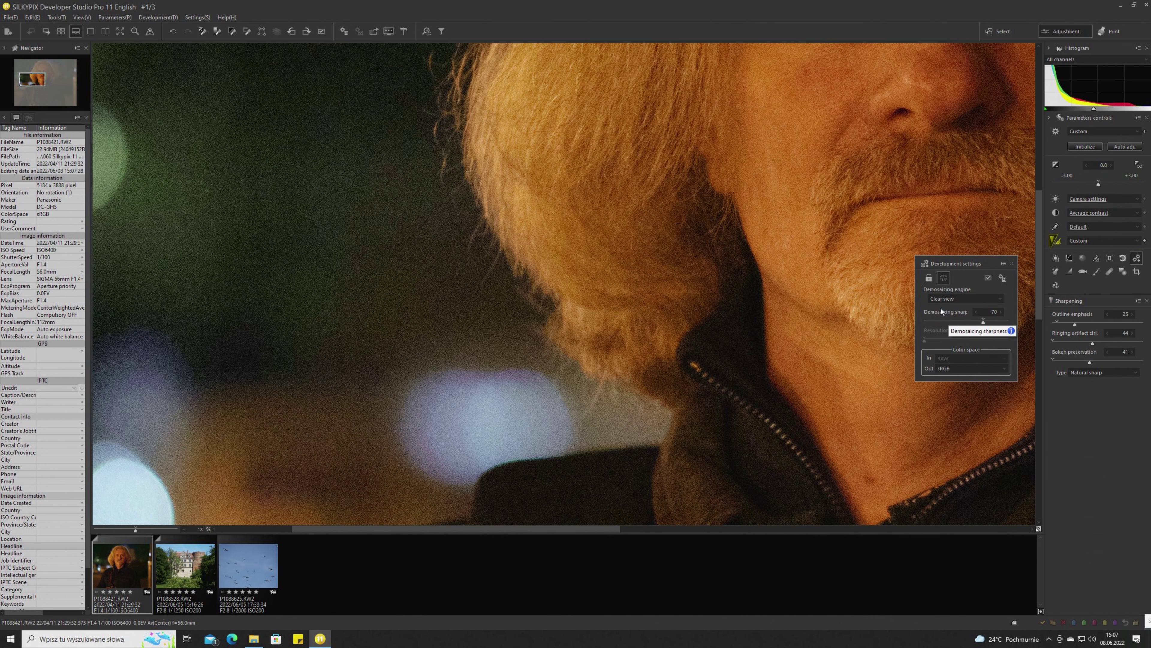
left_click(767, 229)
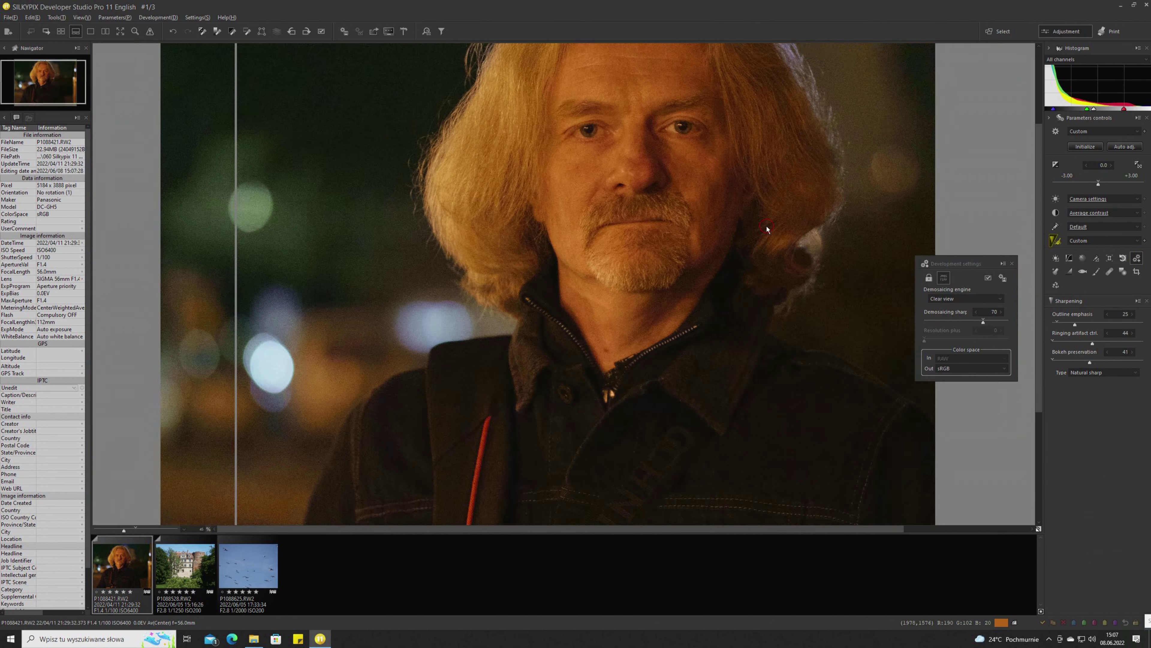
left_click(551, 228)
left_click(551, 229)
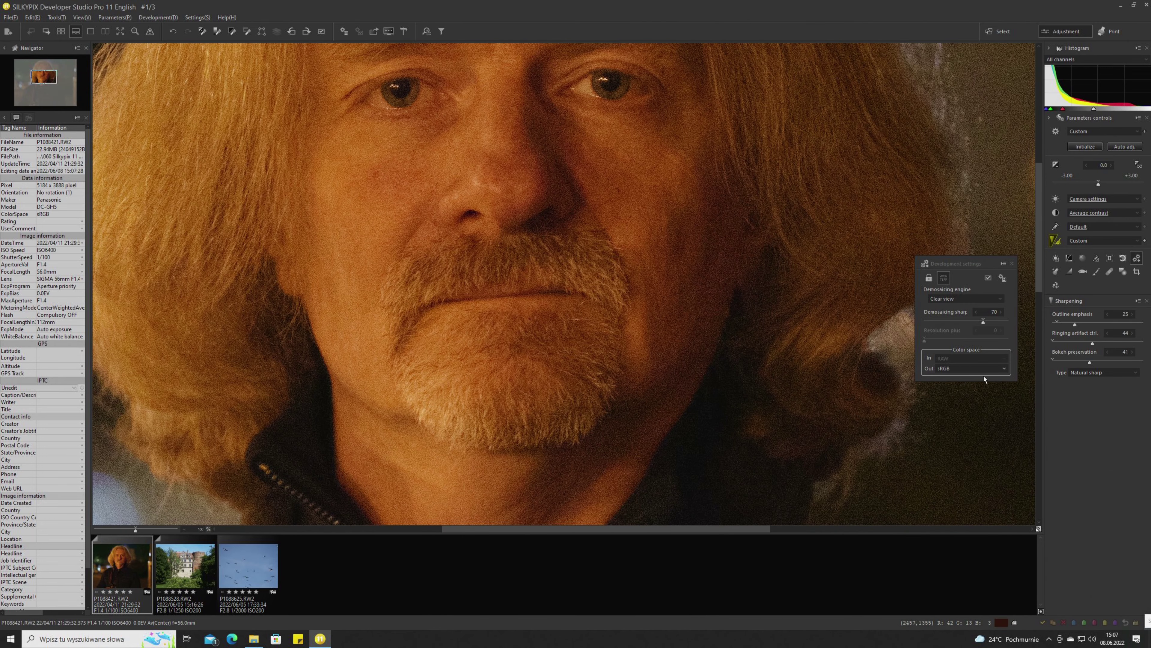
Try noise reduction smoothness values of 25 and 50 on the portrait's face, return it to 0 and reopen the sharpening settings.
left_click(1058, 246)
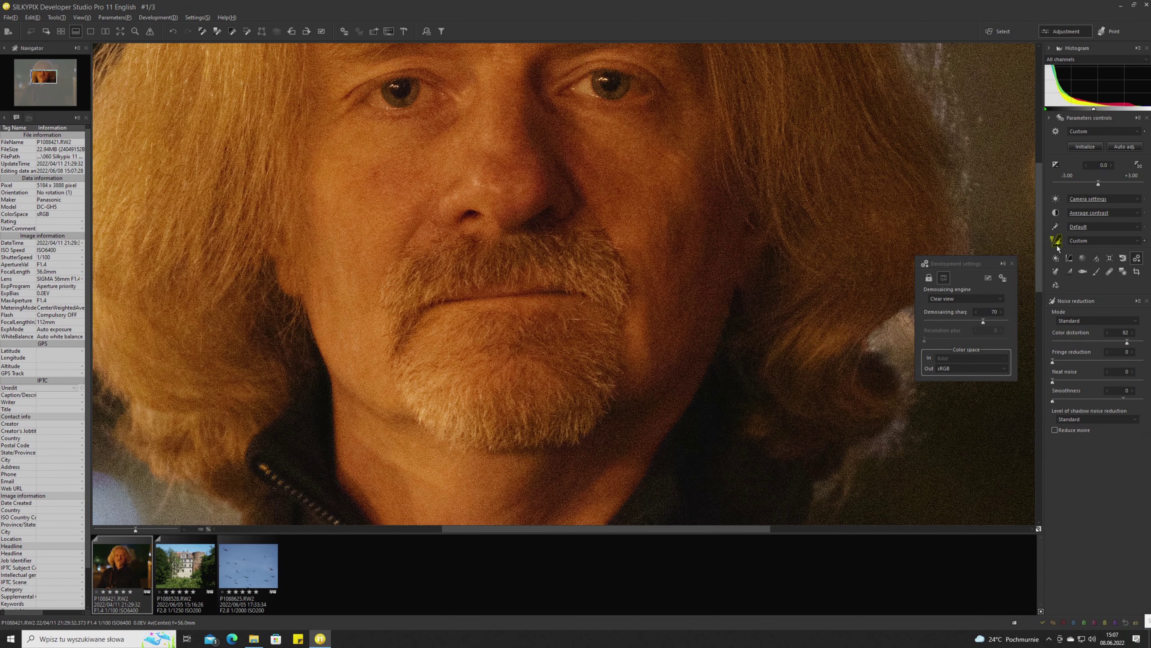
left_click(1075, 399)
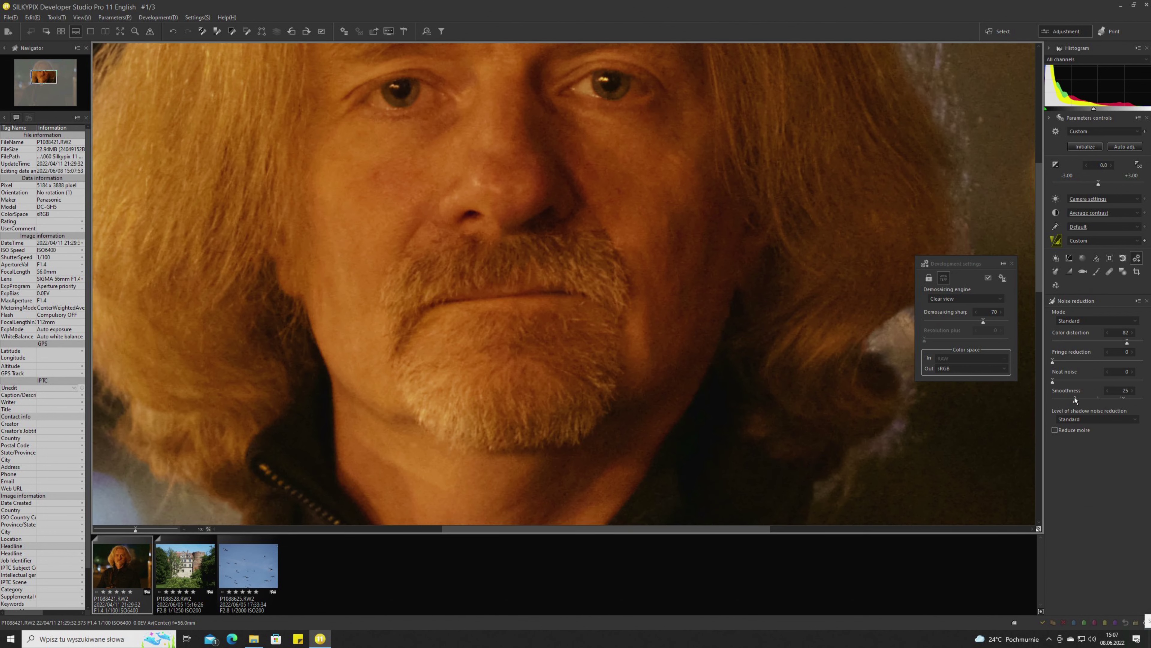
left_click(1097, 397)
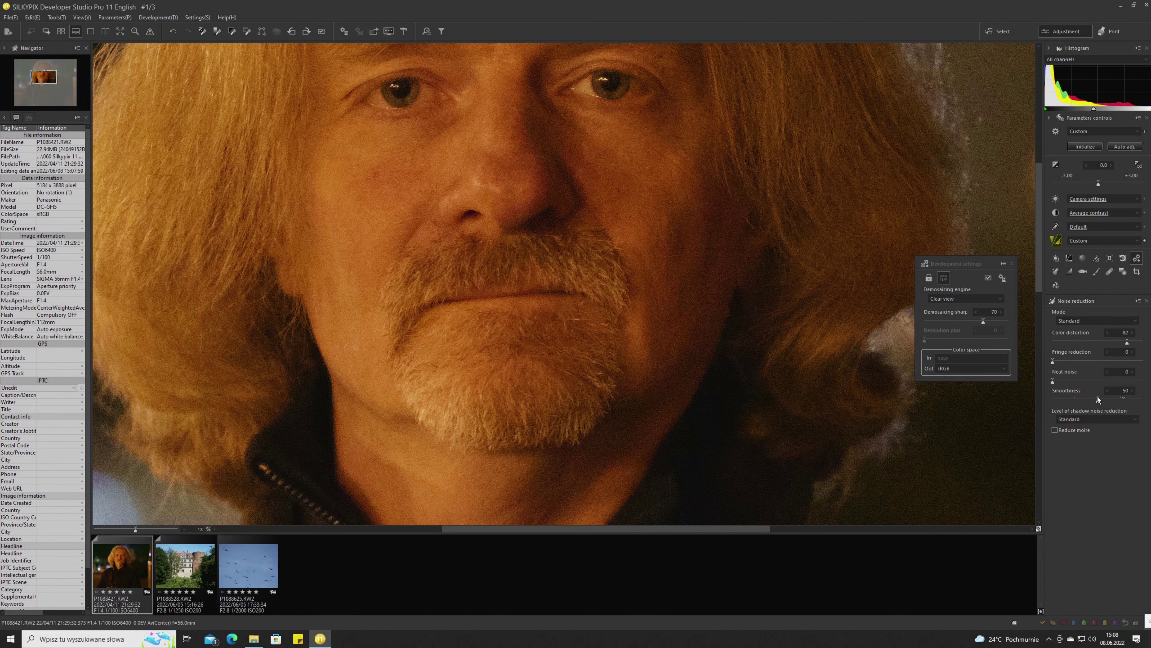
left_click(1113, 399)
left_click_drag(517, 164, 549, 235)
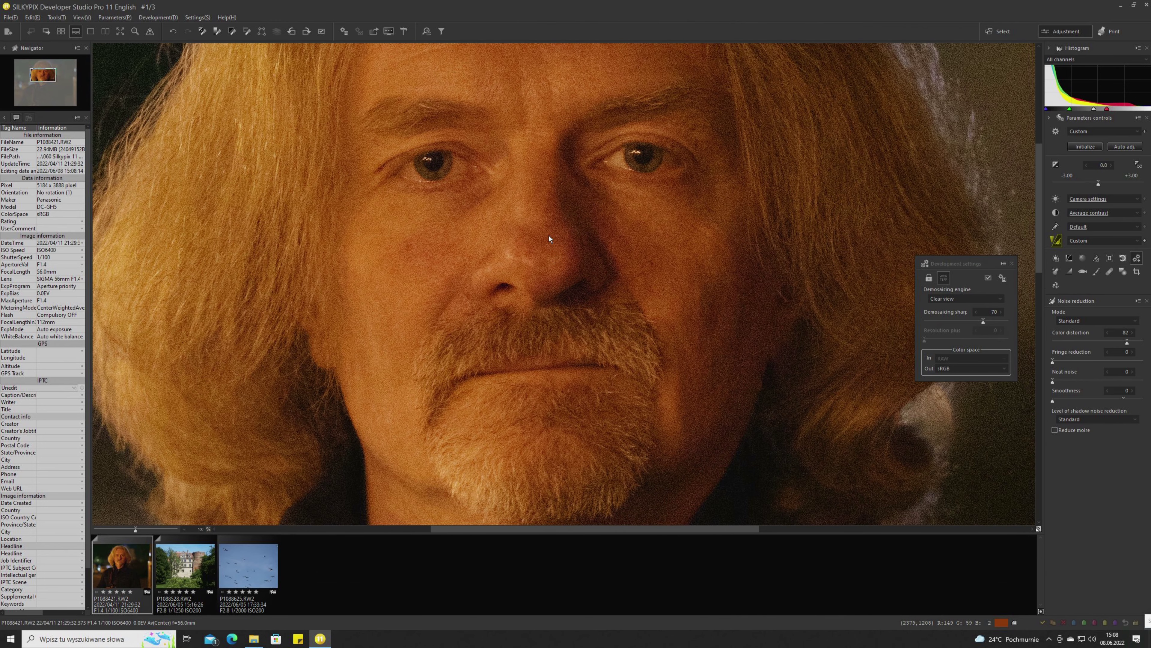
left_click(549, 235)
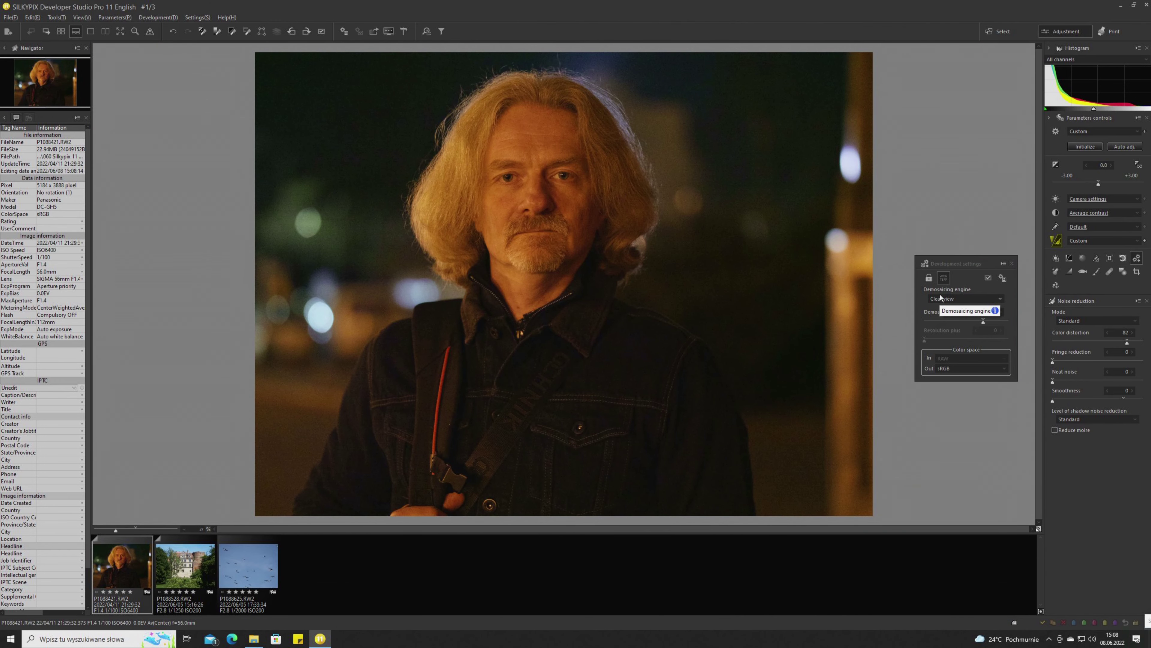
left_click(1053, 239)
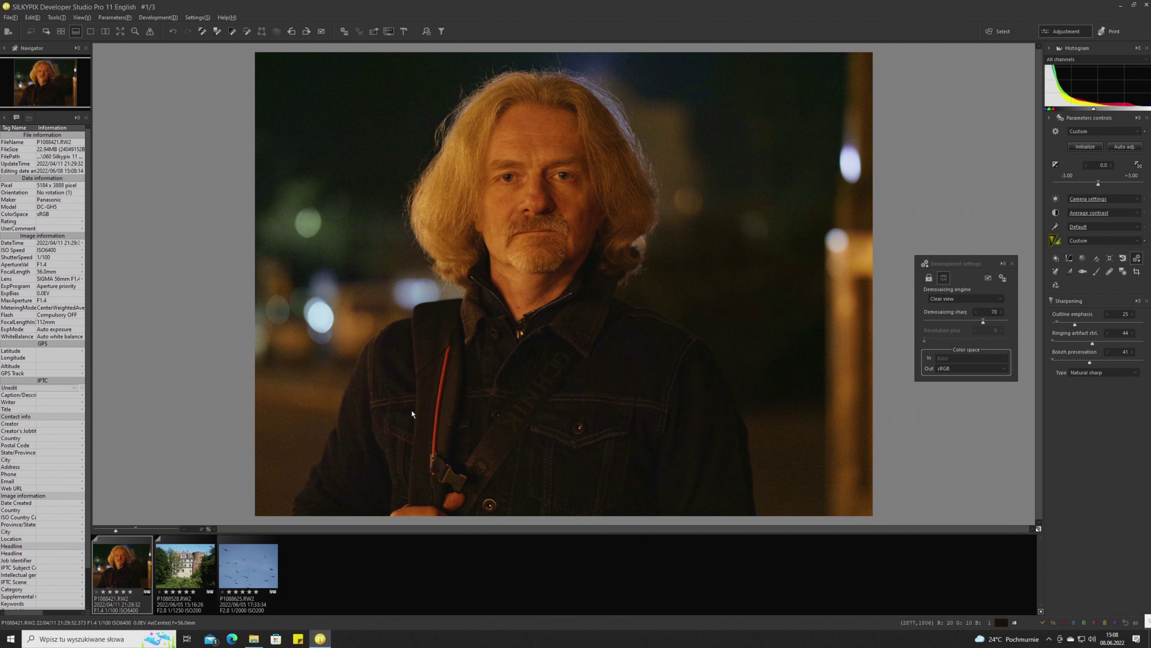
Open the photo of the flying birds and examine one bird's outline and the surrounding sky in close-up.
left_click(241, 563)
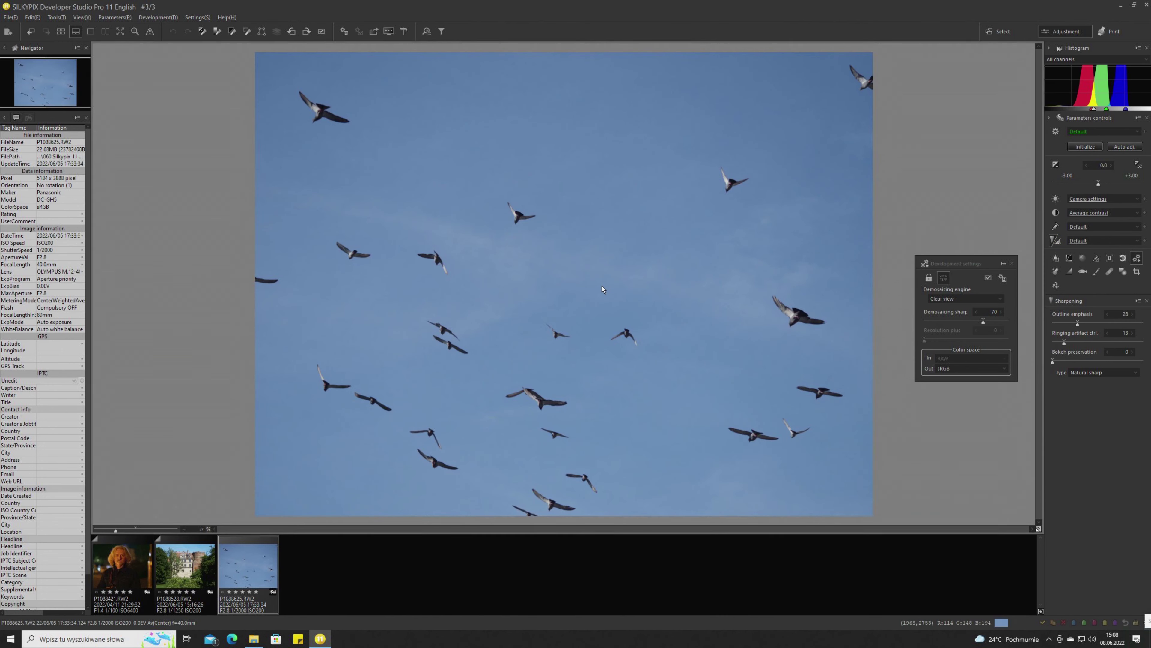
left_click(520, 225)
scroll(526, 225, "up", 3)
left_click_drag(529, 224, 563, 323)
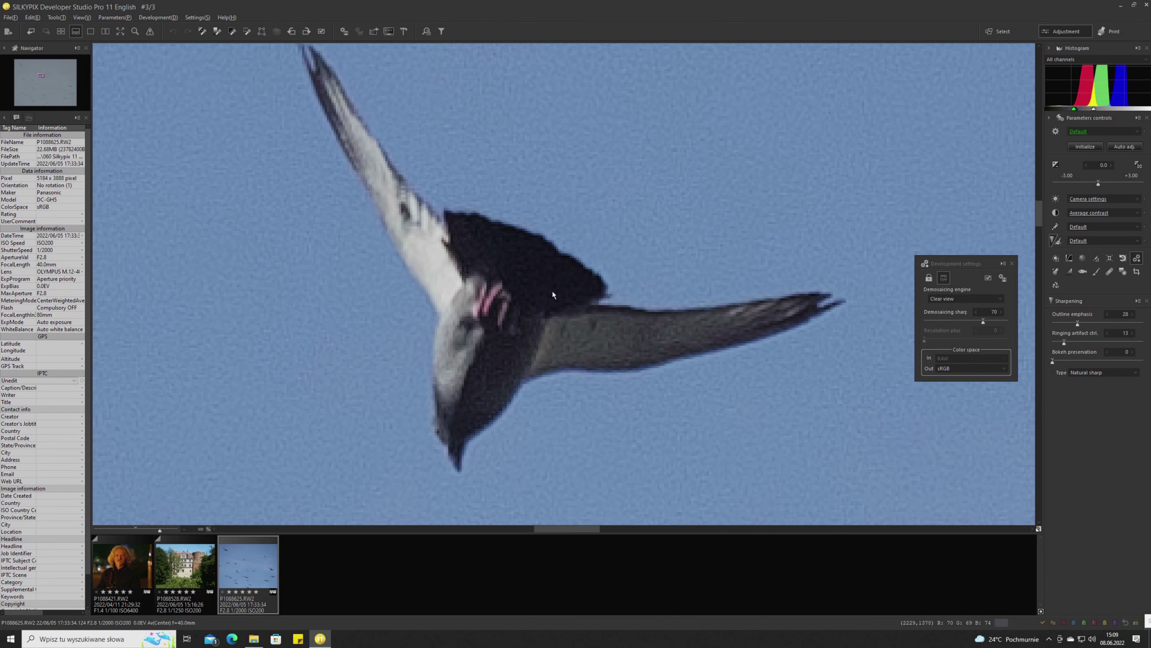
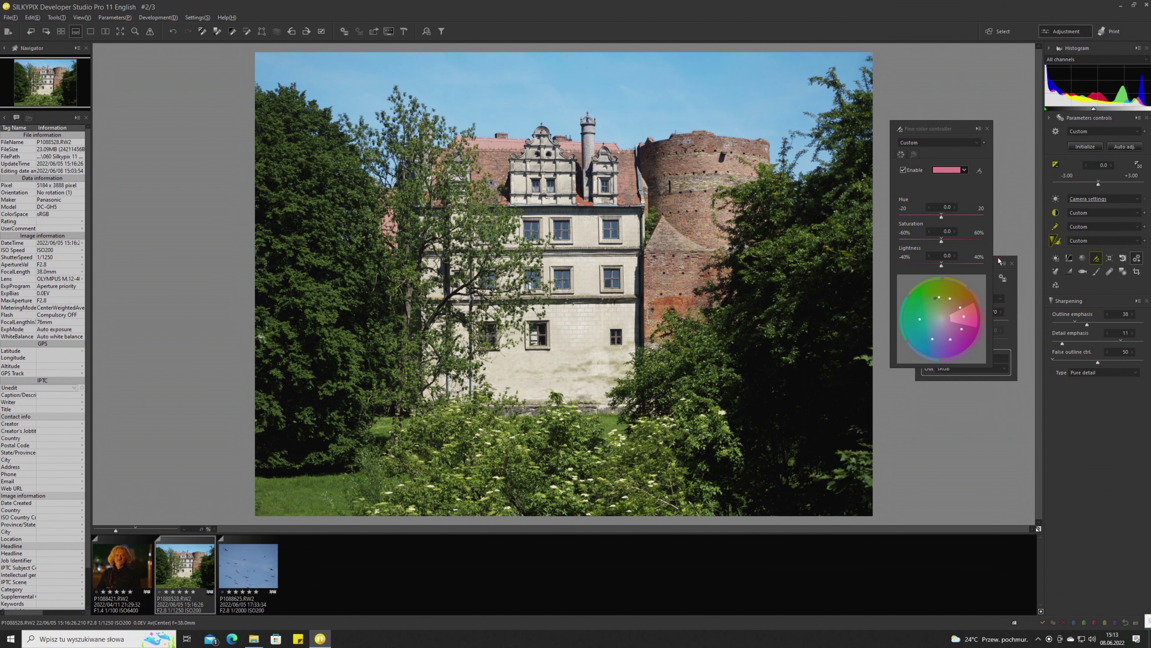
Select the yellow-green sector of the castle photo's color circle and turn the fine color adjustments off and on for comparison.
left_click(948, 348)
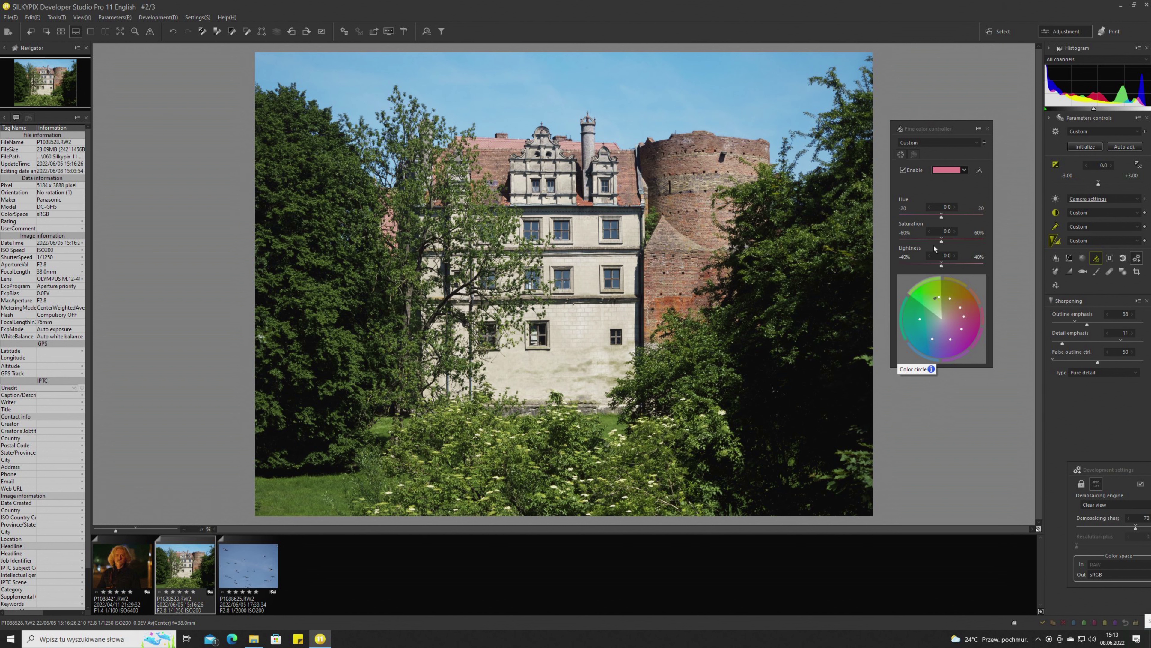
left_click(904, 170)
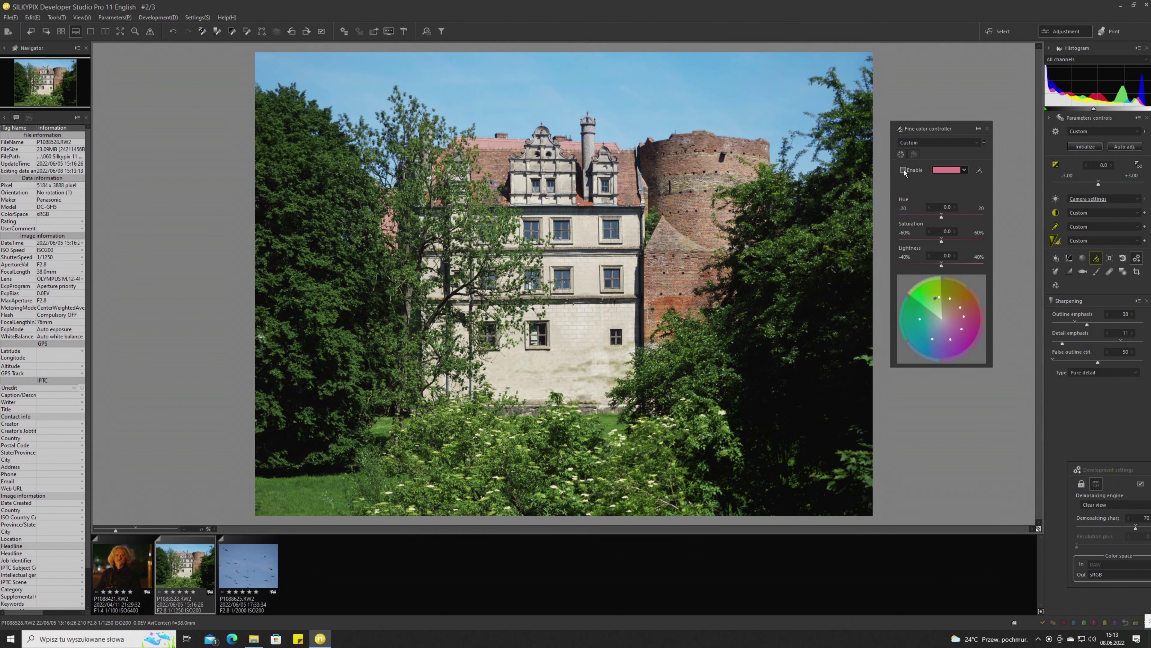
left_click(904, 170)
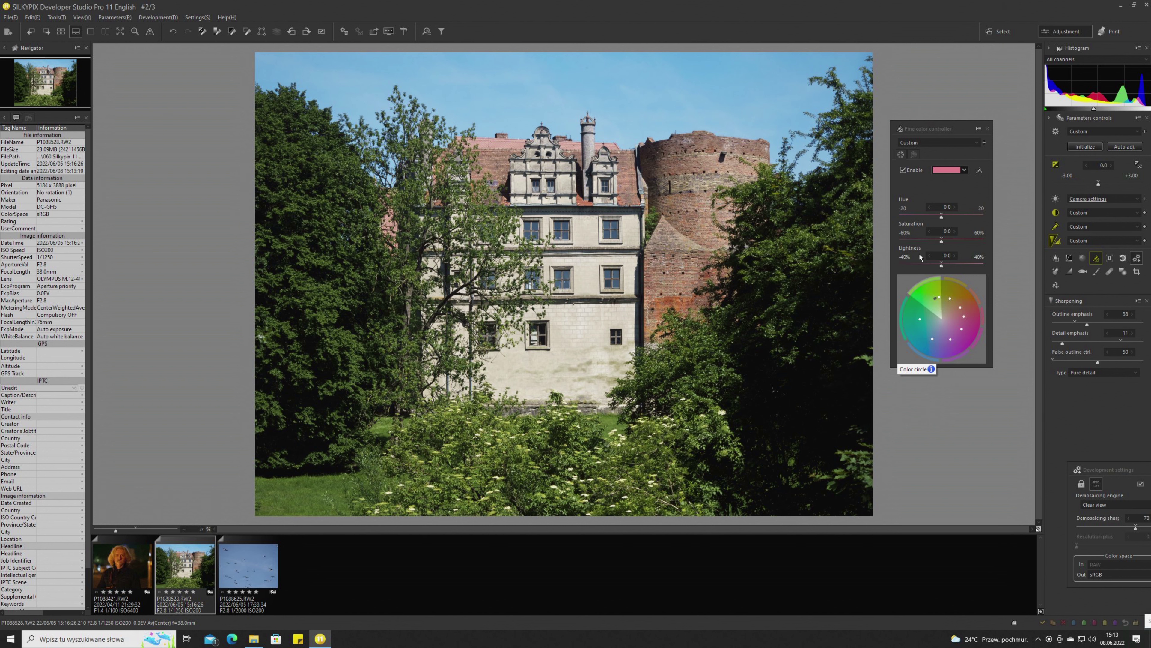
Sample a foliage color with the hue selection tool and extend the selected range on the color circle from yellow into green.
left_click(915, 156)
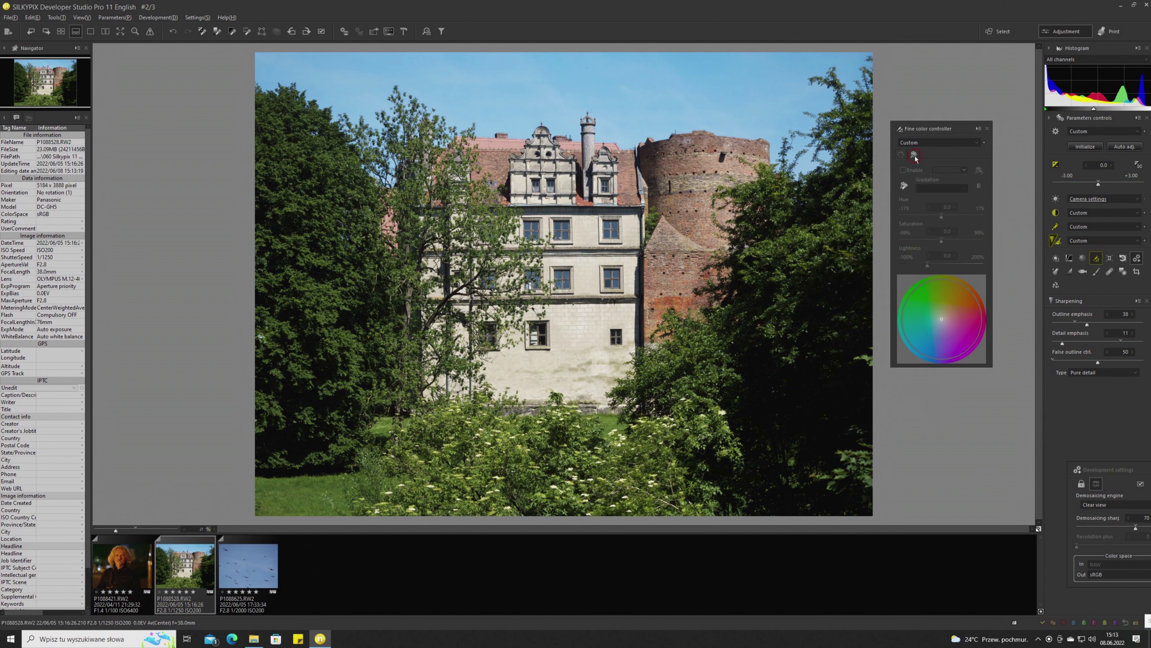
left_click(904, 186)
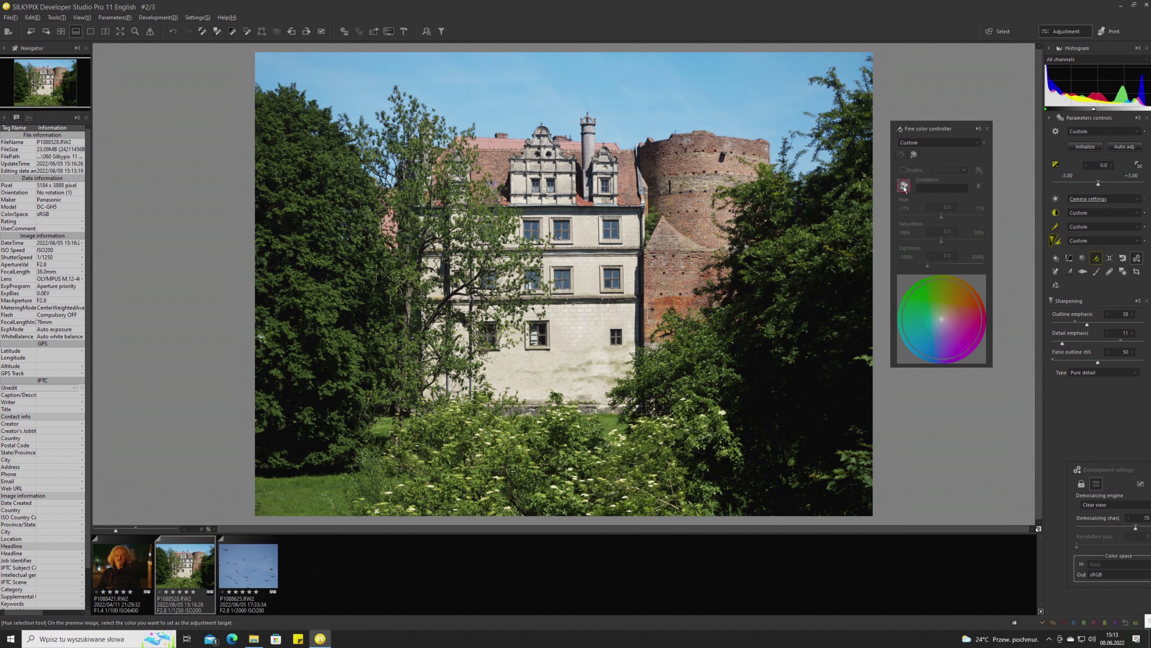
left_click(705, 355)
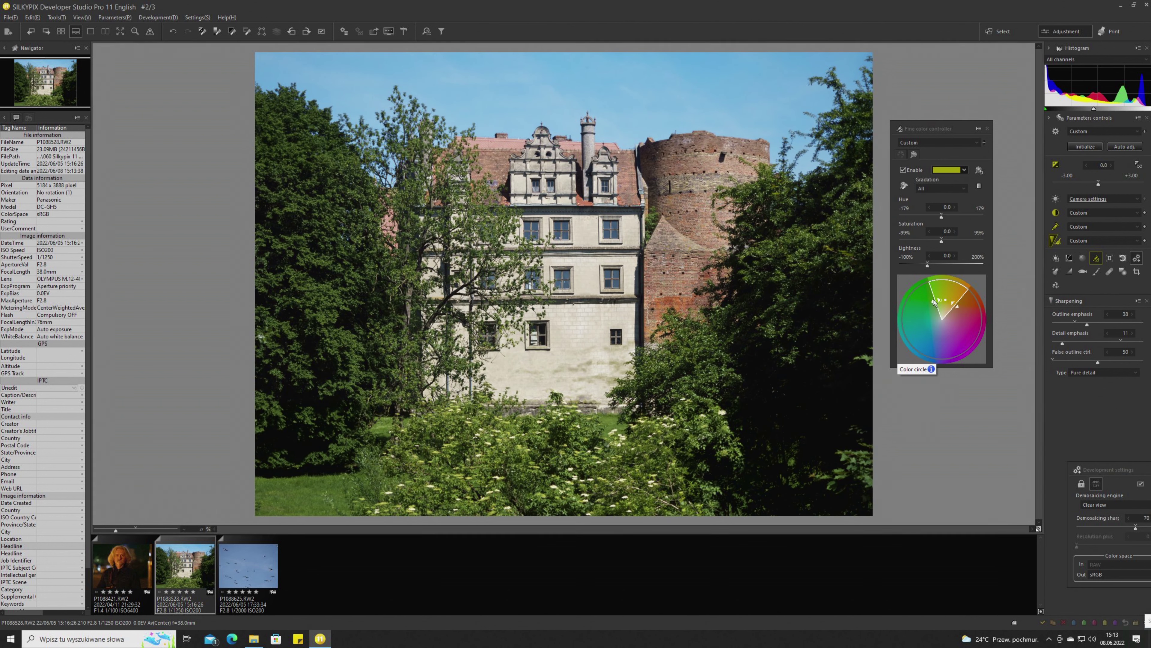
left_click_drag(934, 301, 924, 308)
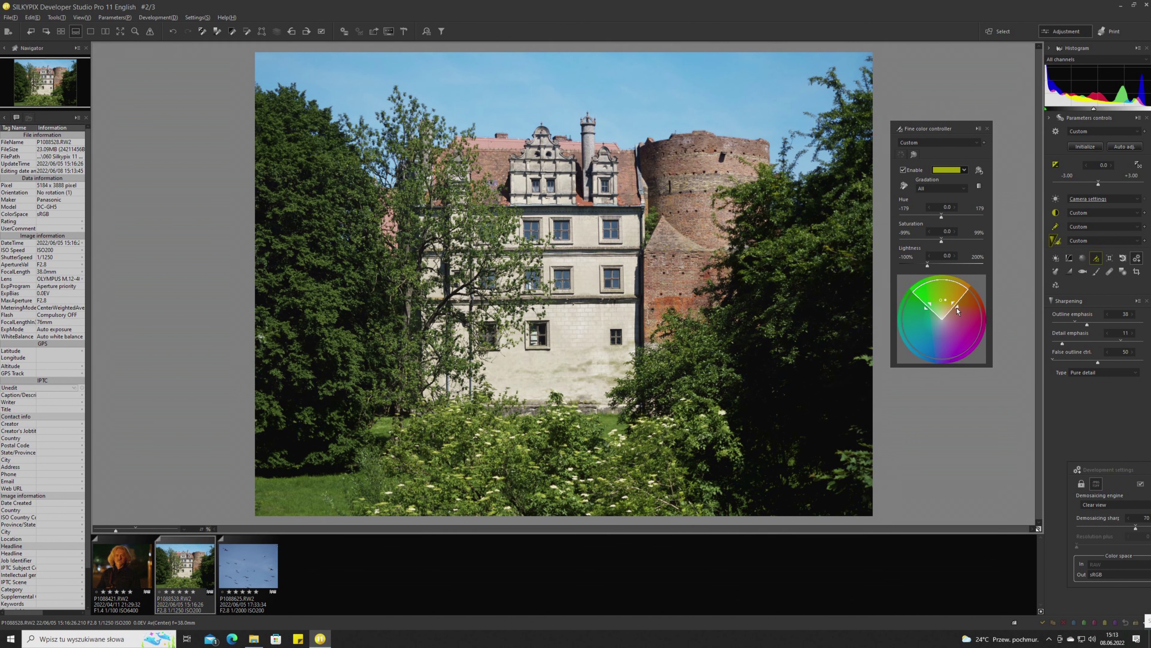
left_click_drag(957, 308, 950, 306)
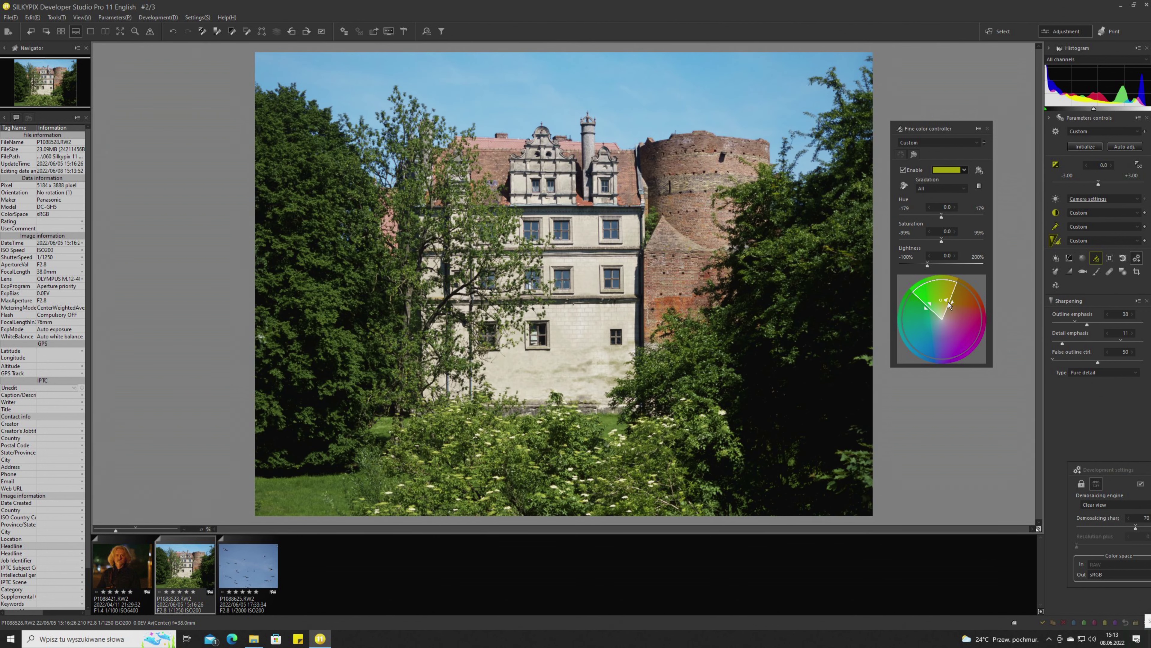
left_click_drag(926, 312, 924, 311)
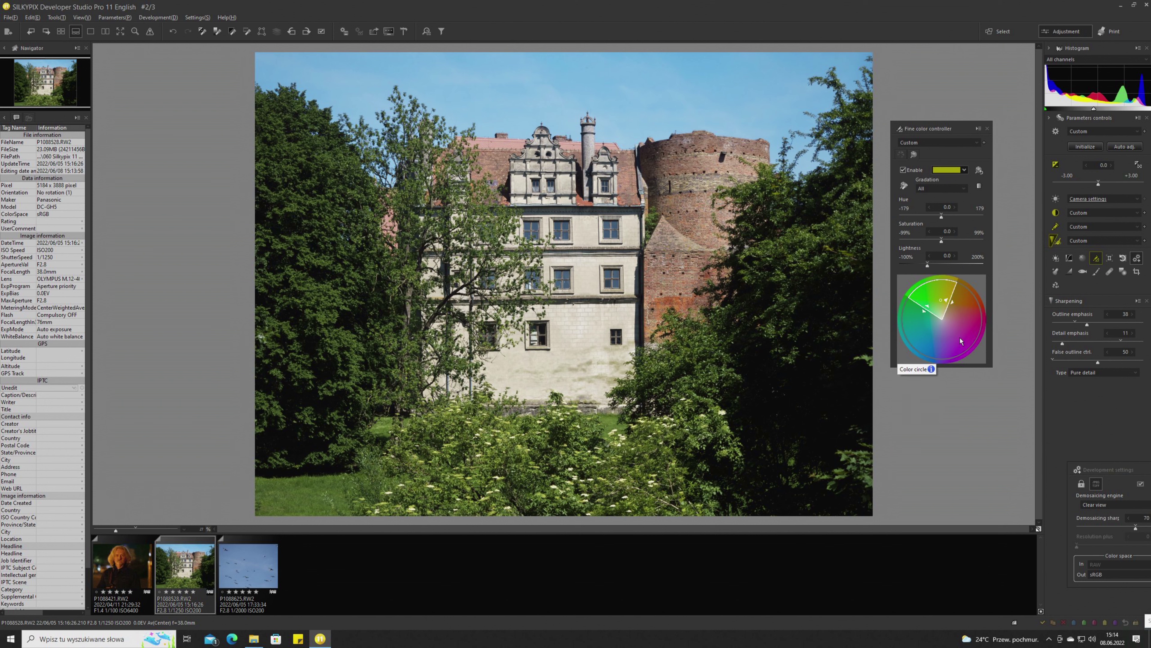
Shift the selected foliage color range toward orange, setting hue to about -50.3 and saturation to about 56.3.
left_click_drag(942, 216, 956, 221)
left_click_drag(925, 309, 930, 308)
mouse_move(930, 308)
left_mouse_down()
mouse_move(954, 315)
mouse_move(963, 305)
left_mouse_up()
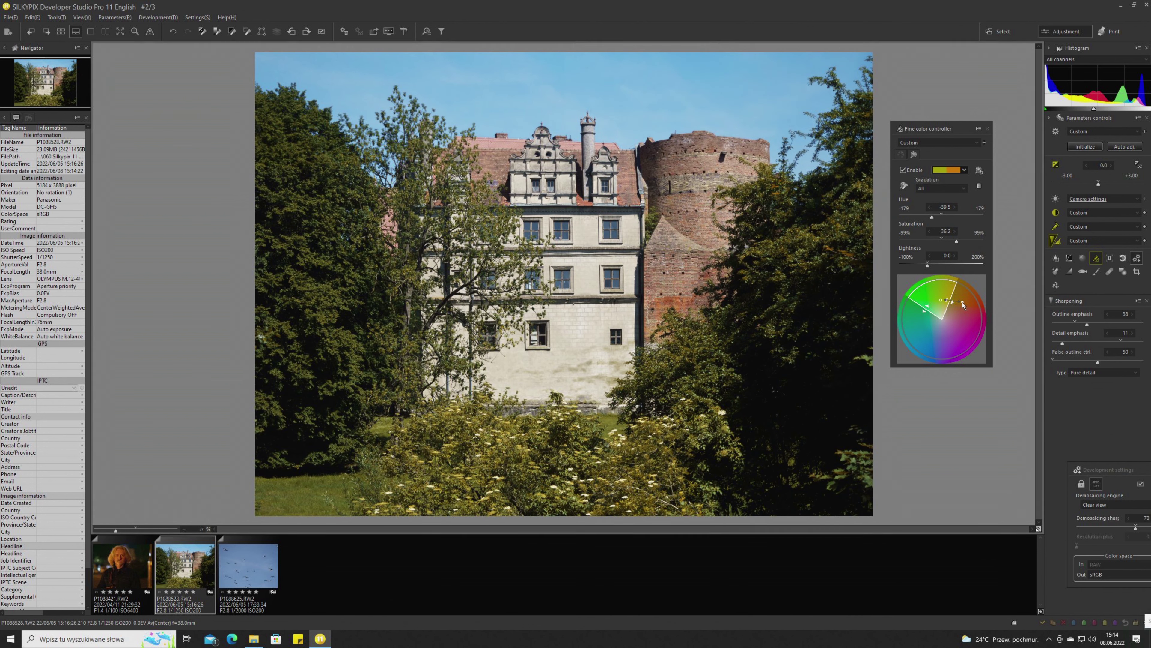
left_click_drag(963, 305, 963, 308)
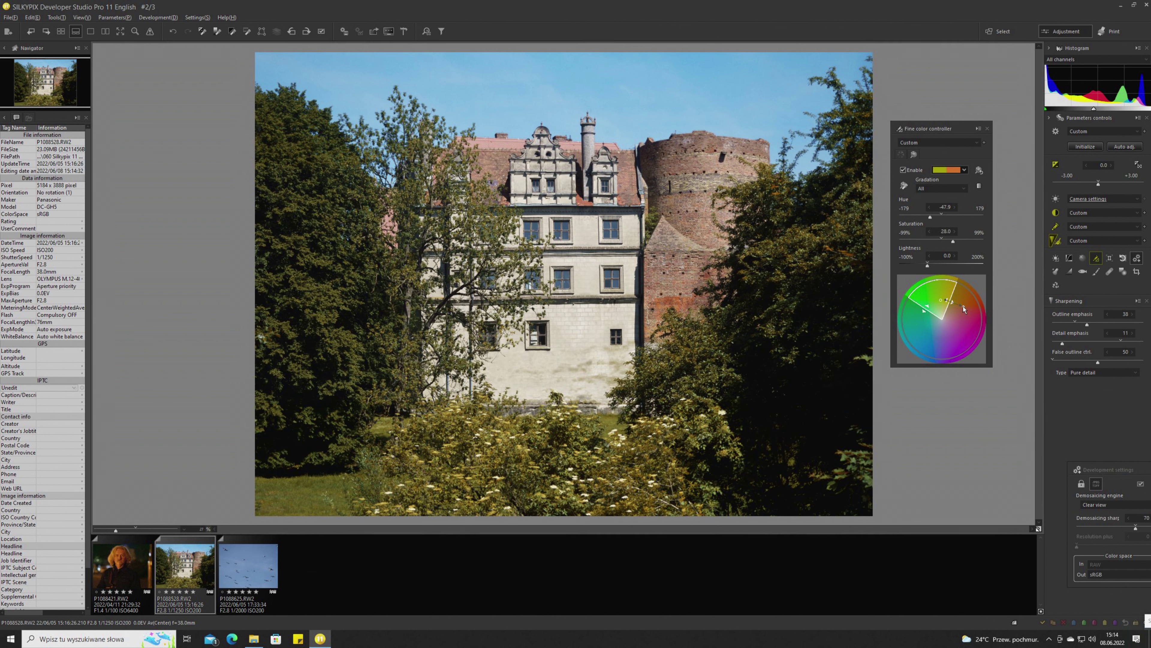
left_click_drag(964, 309, 967, 308)
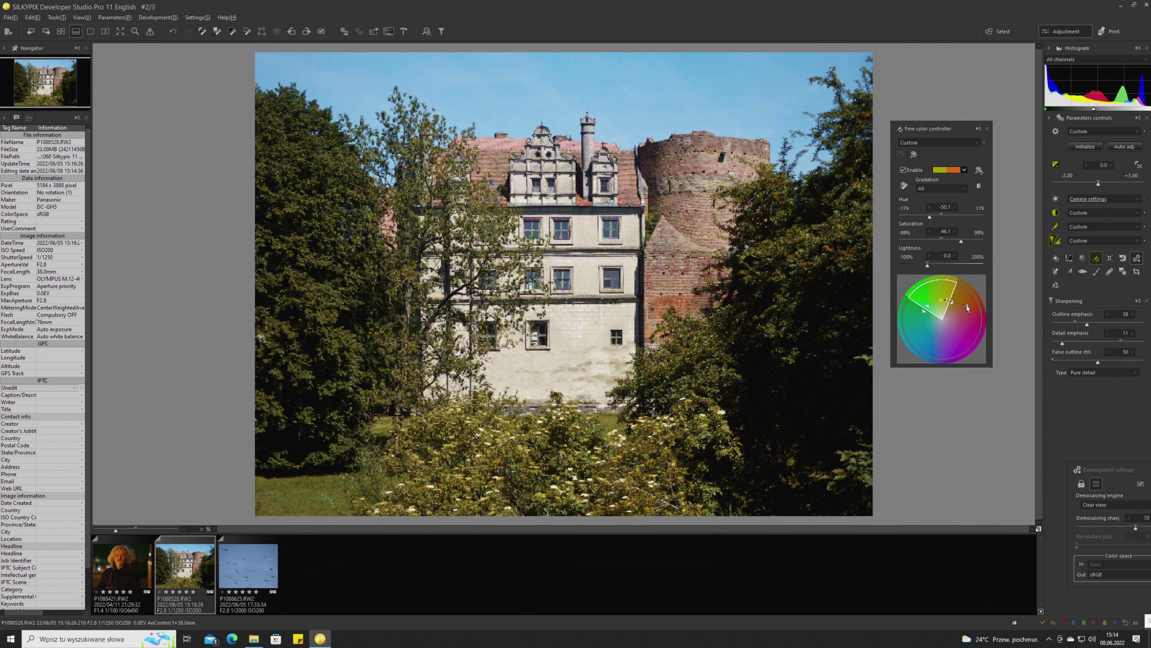
left_click_drag(972, 306, 969, 308)
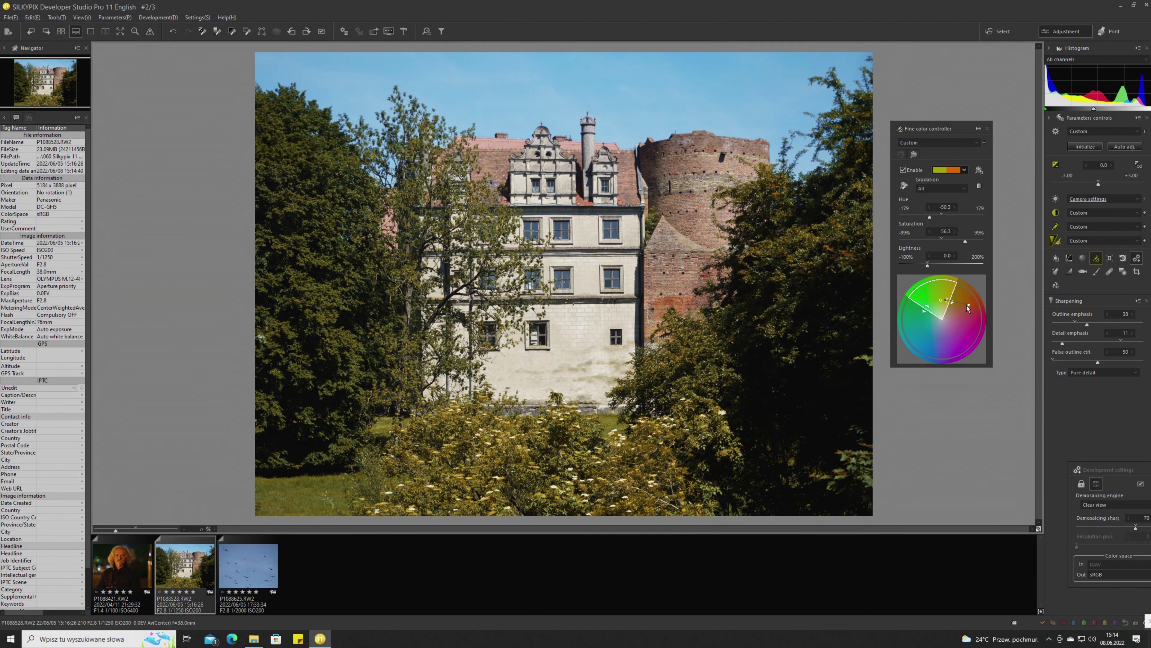
Widen the selected foliage range on the color circle further toward green-cyan and toward orange.
left_click_drag(924, 314, 923, 316)
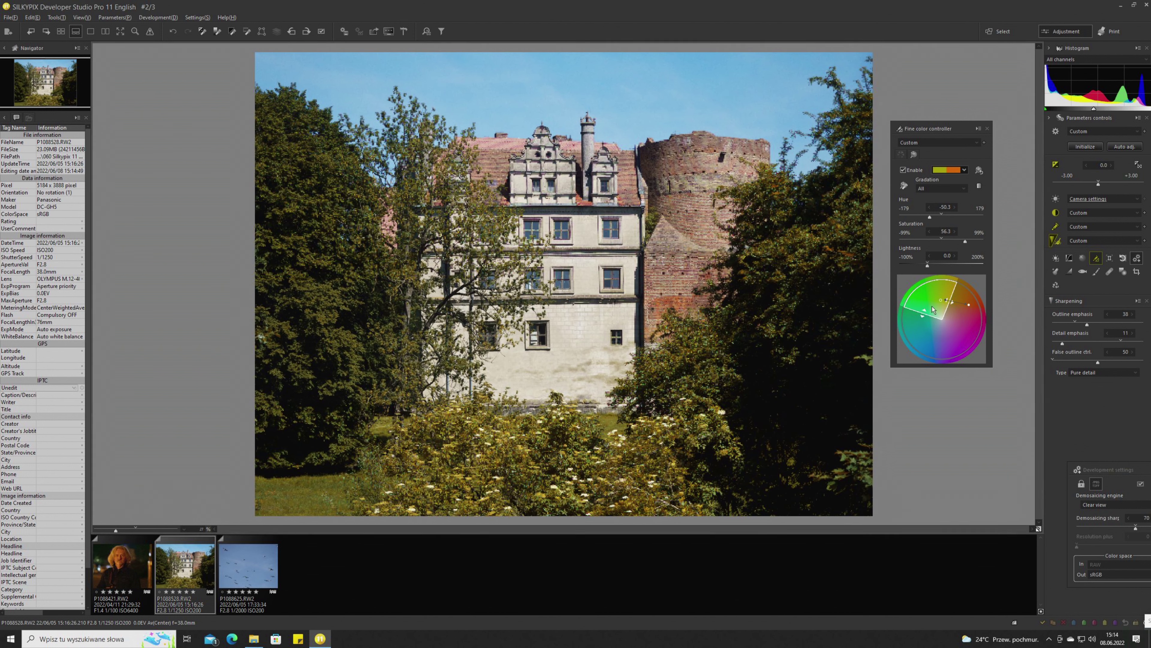
left_click(952, 305)
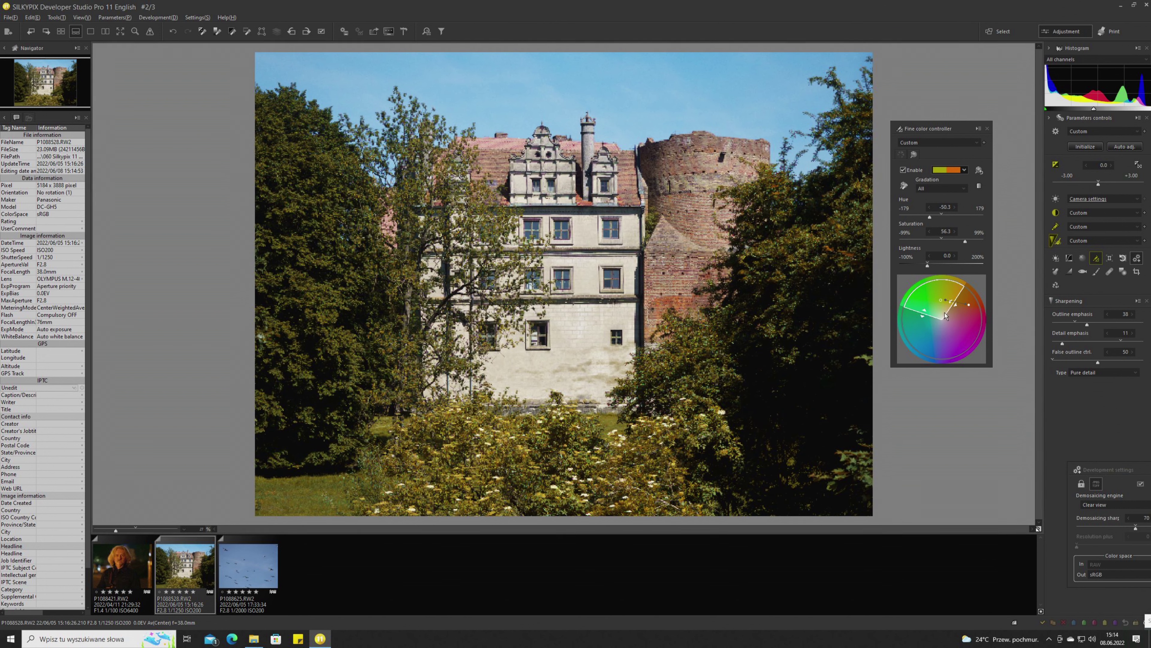
left_click_drag(923, 319, 922, 316)
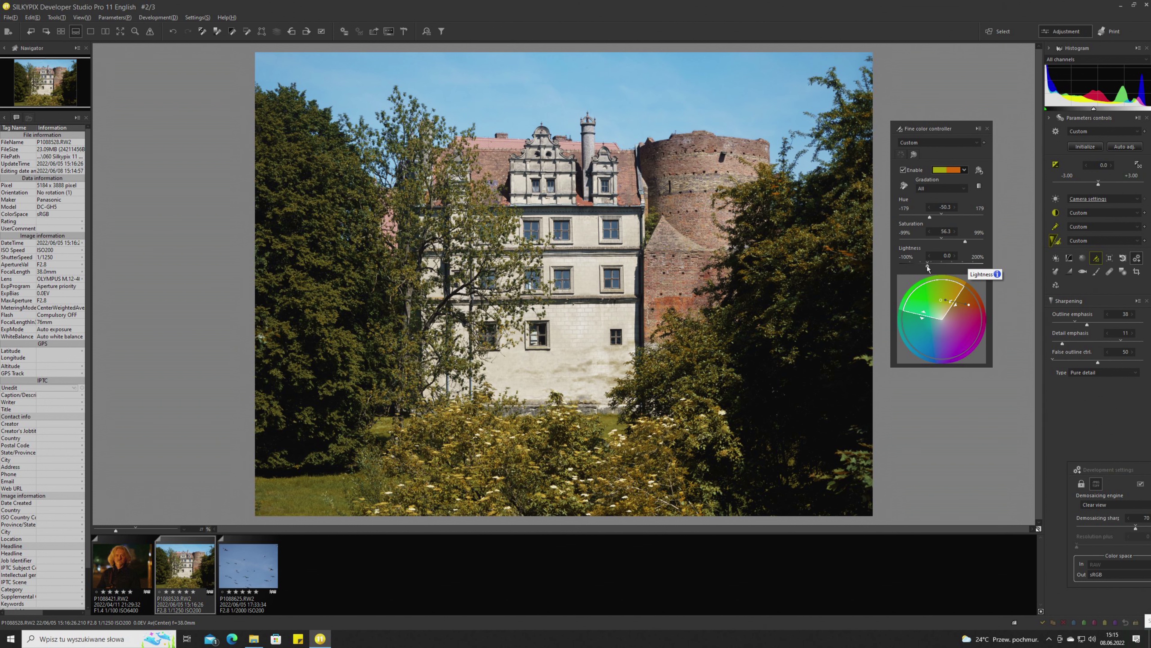
Try raising the foliage range's lightness to about 60, and reset it to 0.
mouse_move(927, 268)
left_mouse_down()
mouse_move(915, 268)
mouse_move(943, 262)
left_mouse_up()
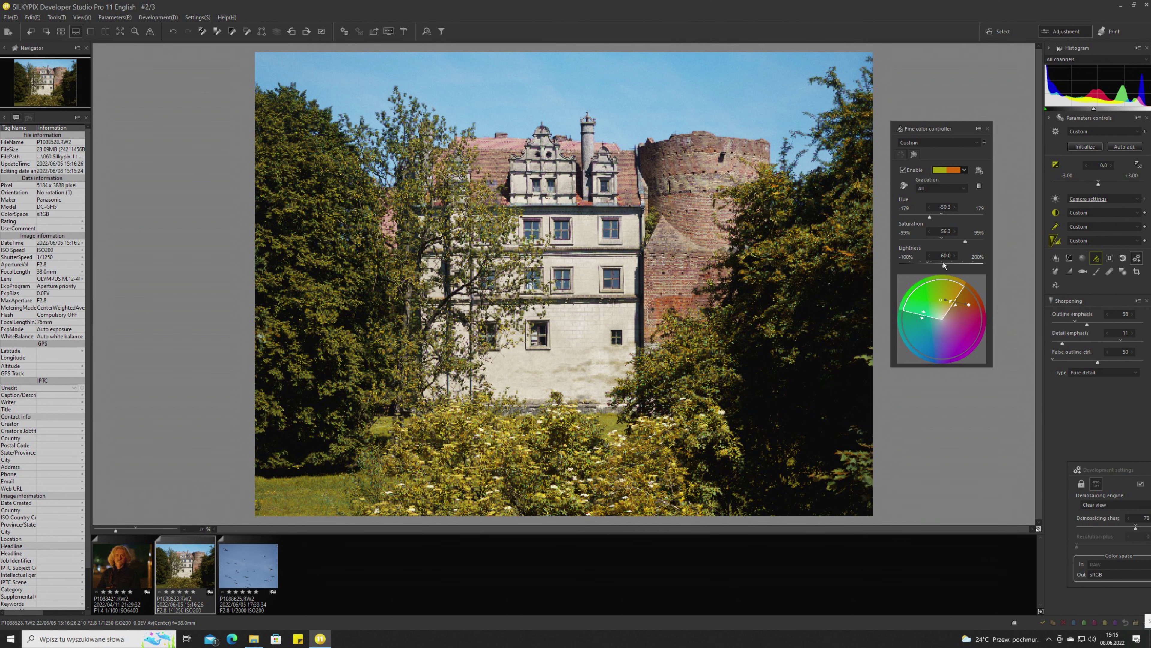
double_click(932, 266)
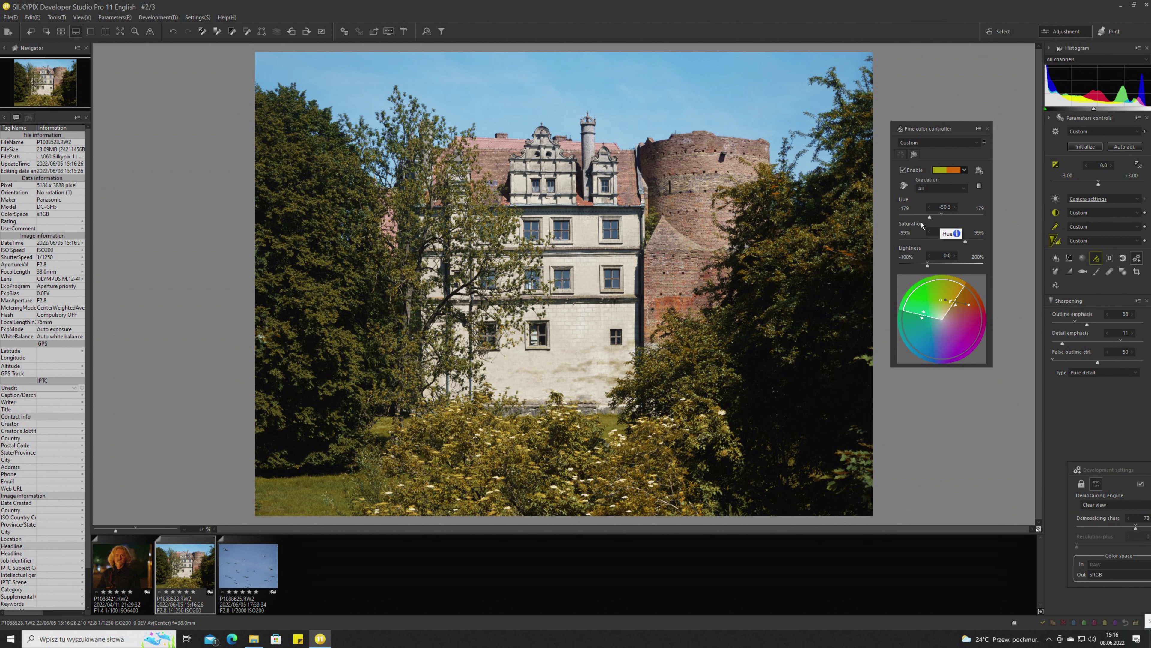
Sample the sky blue with the hue selection tool and shift it toward cyan, with hue about -26.9 and saturation about -8.7.
left_click(904, 187)
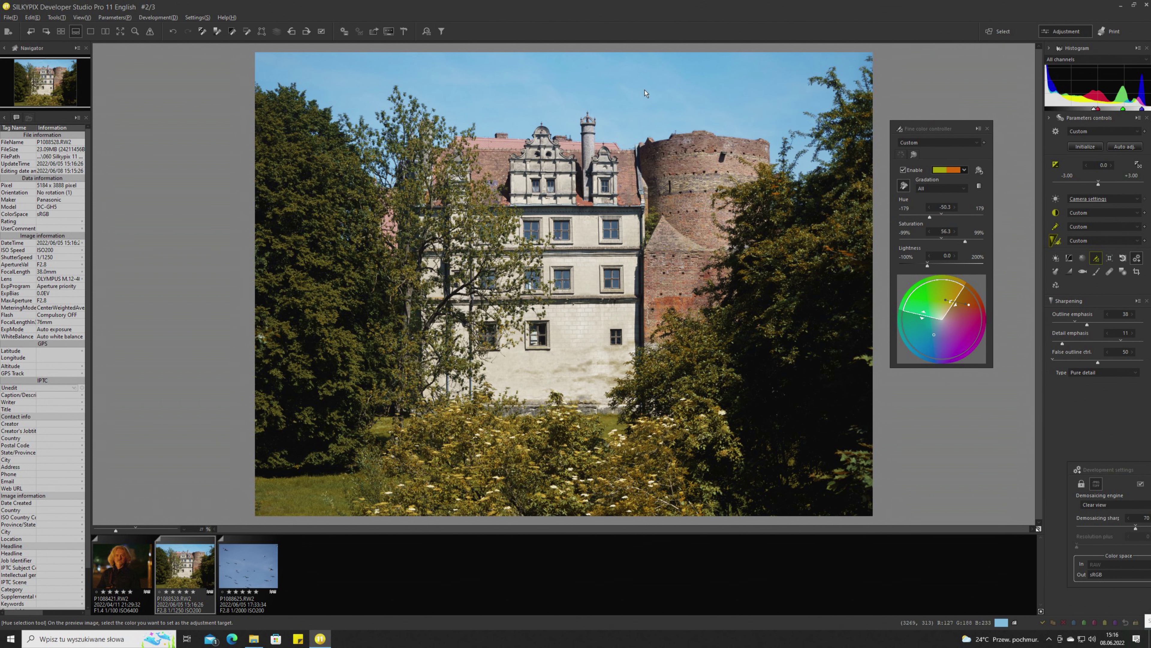
left_click(564, 88)
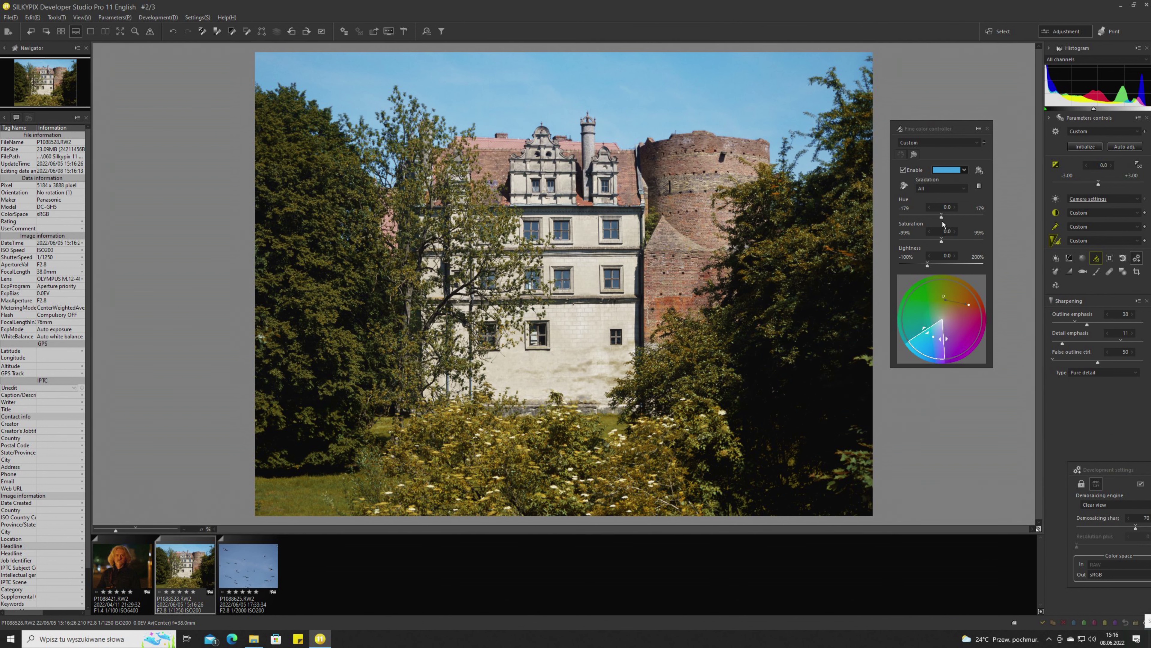
left_click_drag(943, 222, 936, 220)
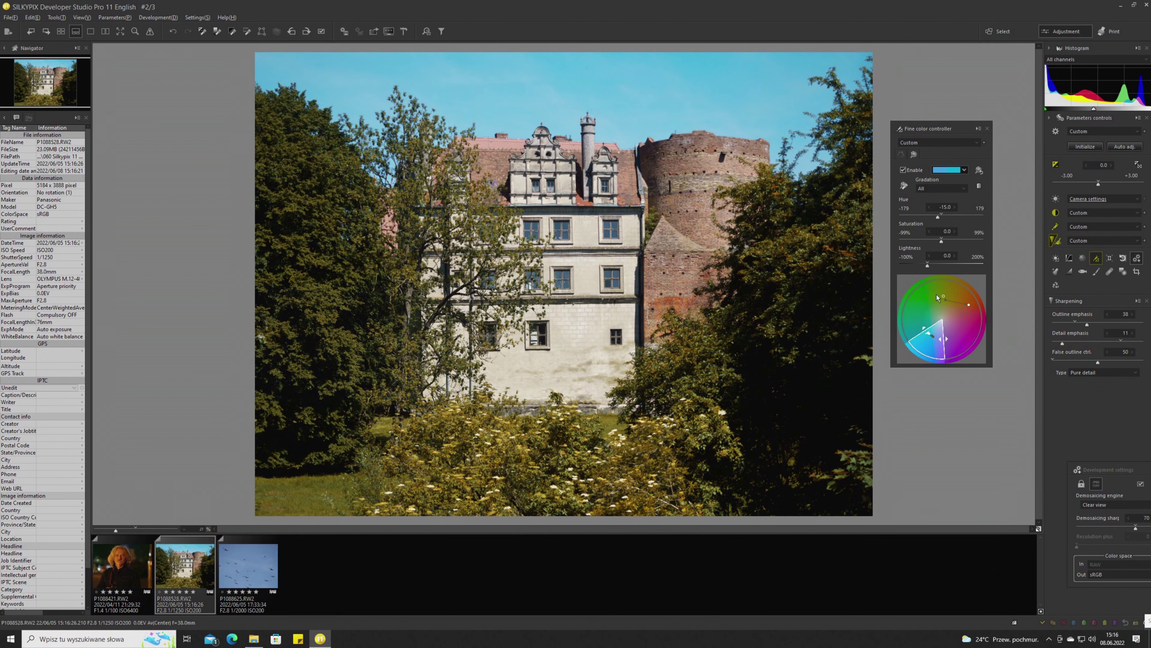
mouse_move(927, 335)
left_mouse_down()
mouse_move(925, 323)
mouse_move(928, 332)
left_mouse_up()
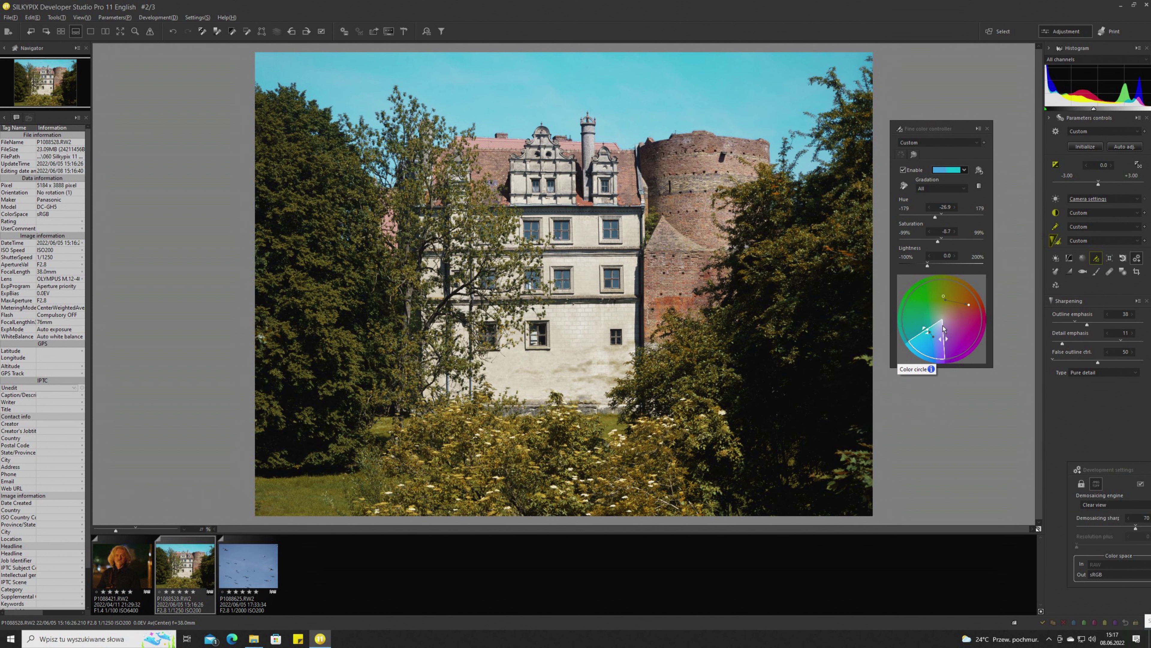
Compare the castle photo with and without the foliage and sky color adjustments, and review the fine color controller's presets.
left_click(903, 171)
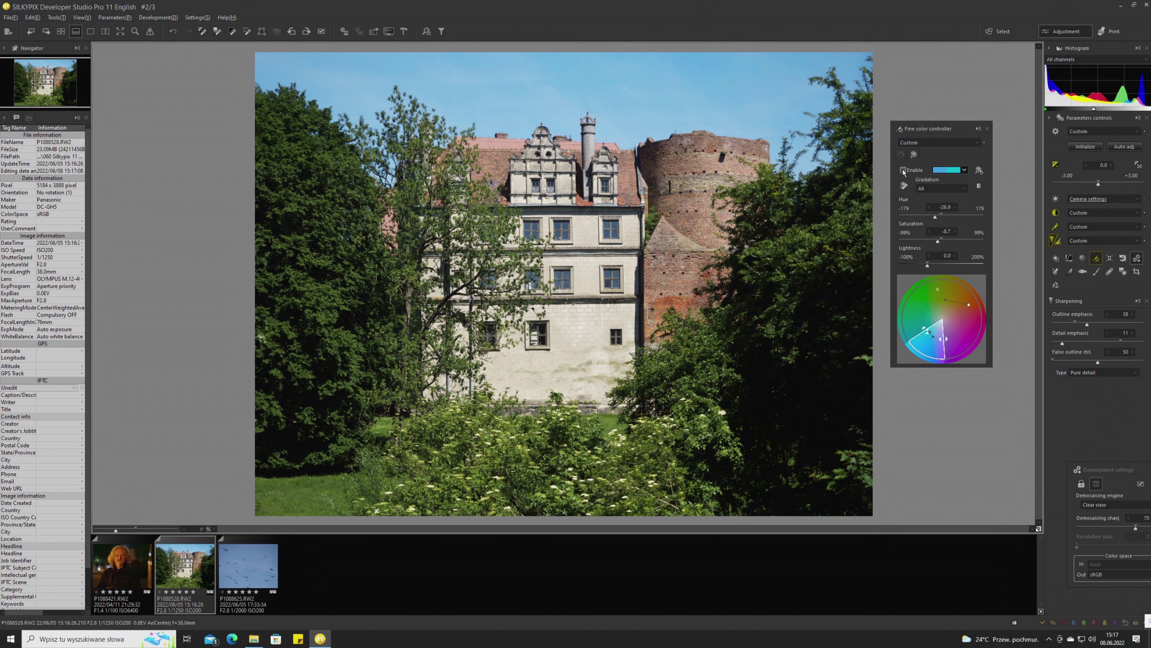
left_click(903, 170)
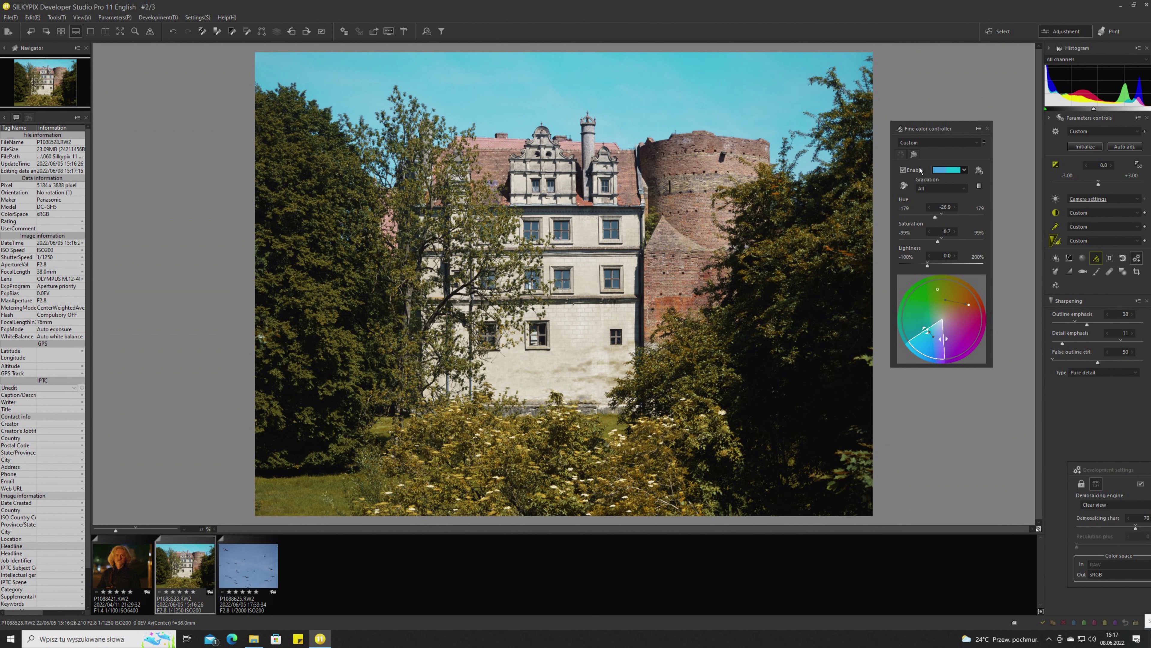
left_click(977, 143)
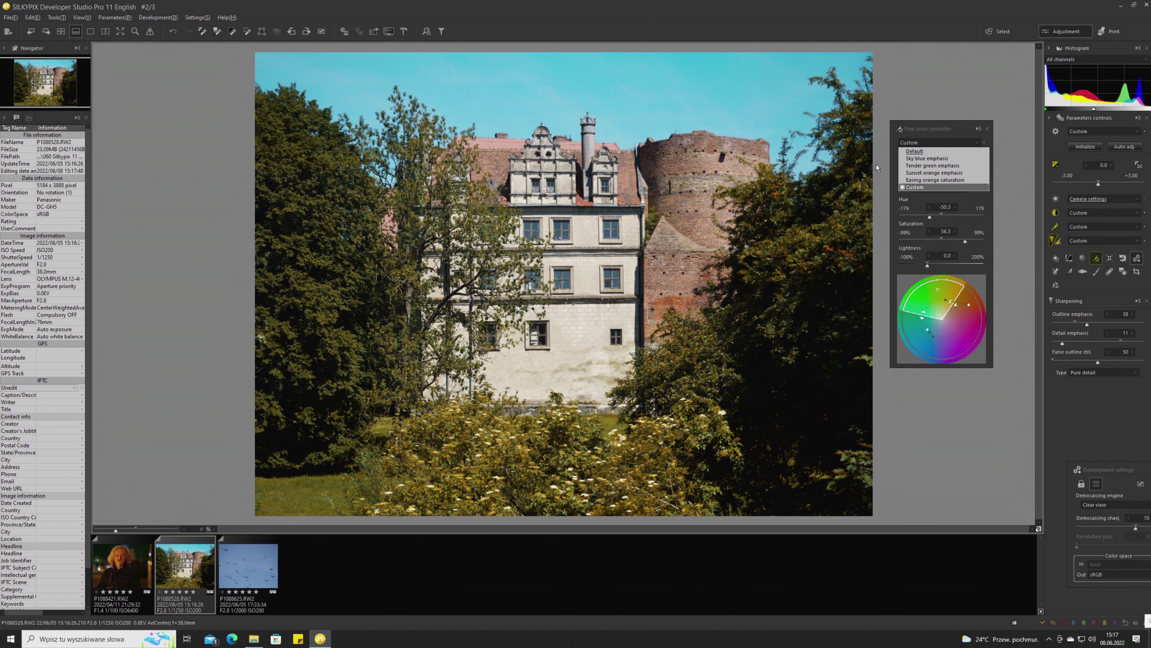
left_click(937, 88)
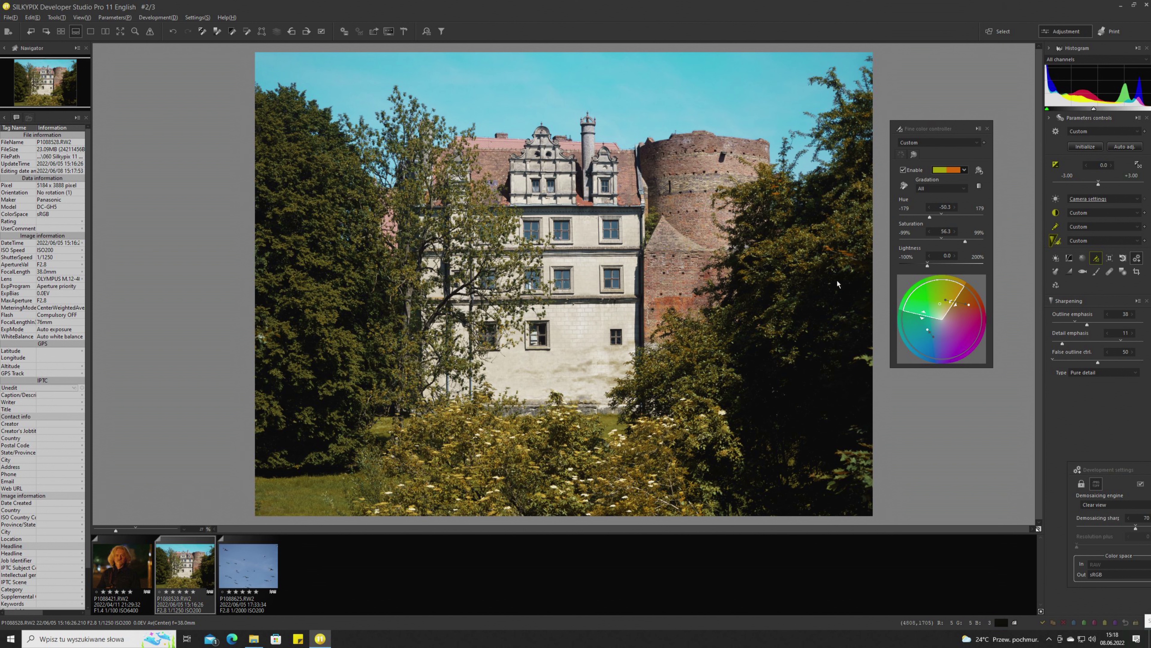
Open the night portrait of the long-haired man, close the fine color controller and show the color settings.
left_click(132, 564)
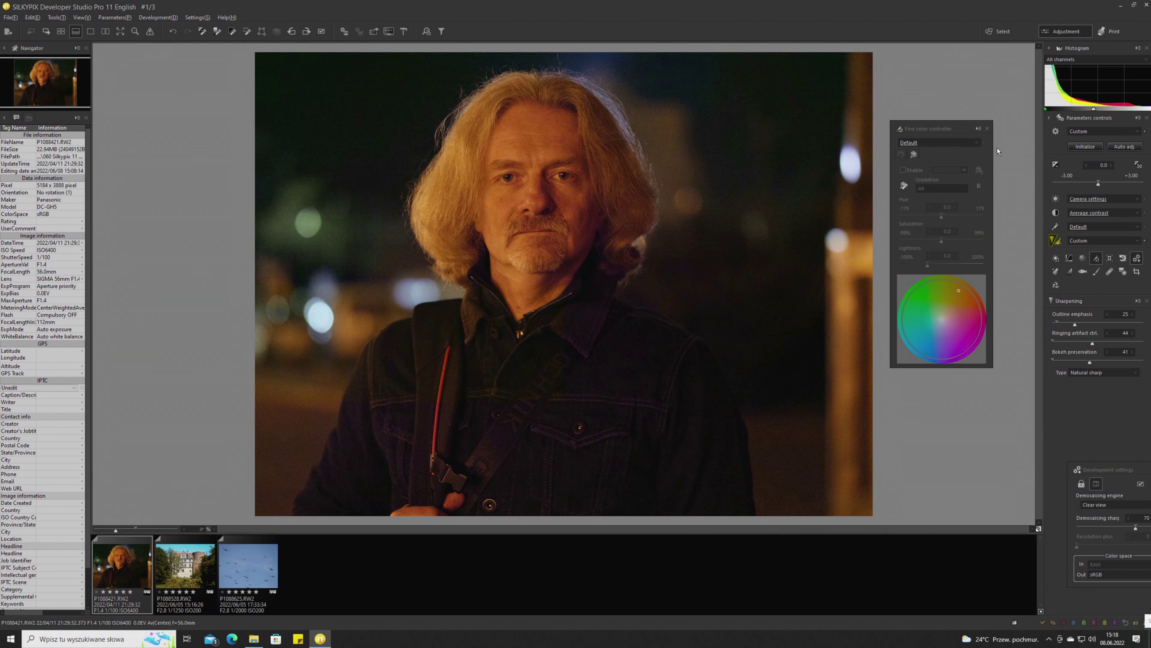
left_click(987, 130)
left_click(1056, 227)
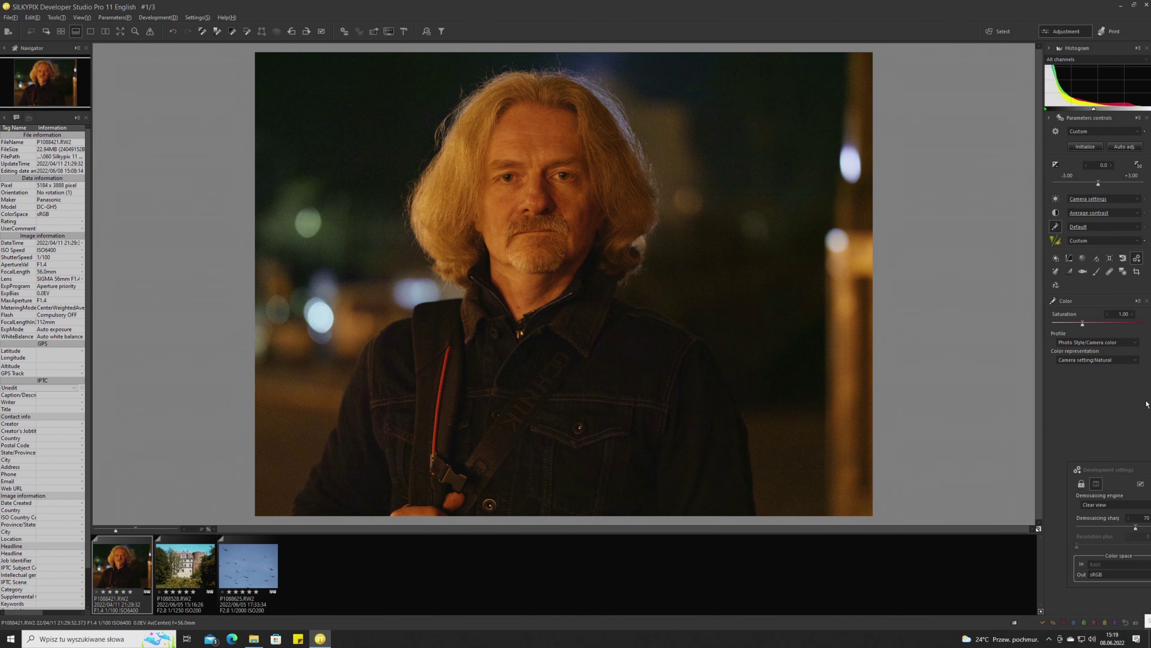
Try the portrait's color profiles and representations, and return to Photo Style/Camera color with Camera setting:Natural.
left_click(1135, 343)
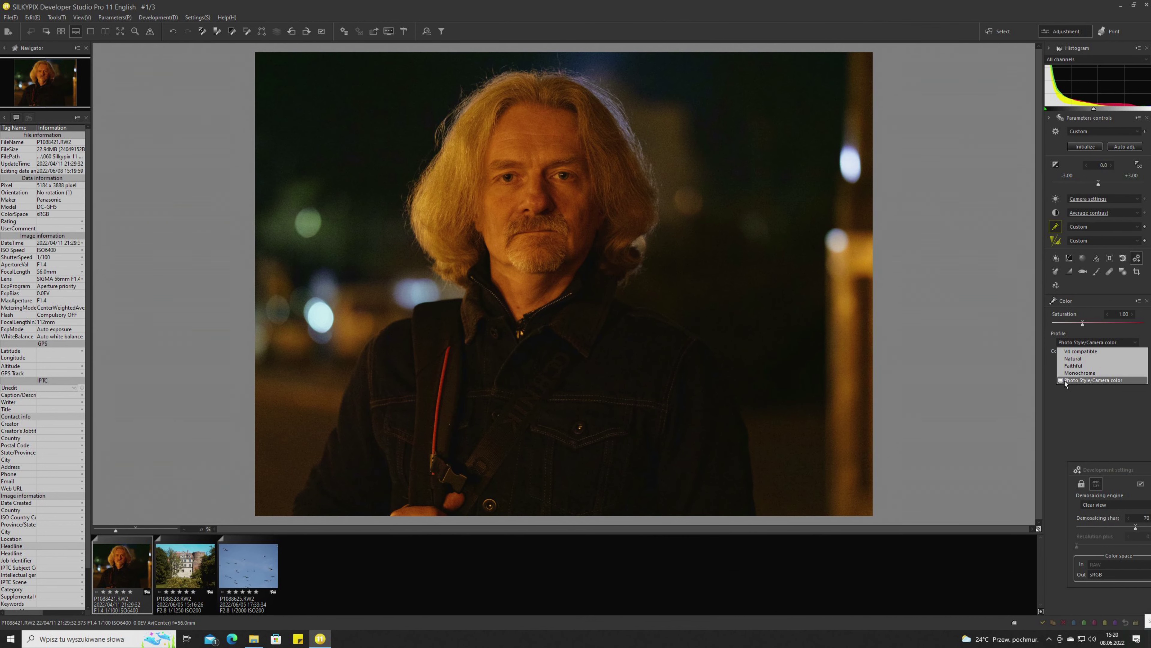
left_click(1066, 380)
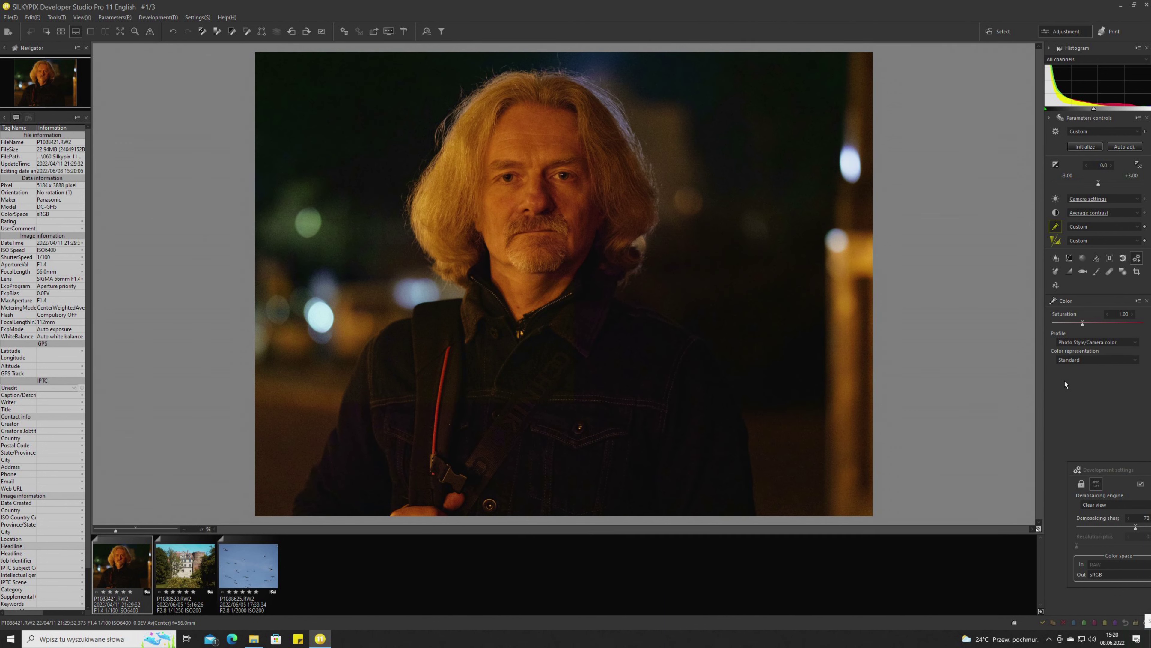
left_click(1093, 360)
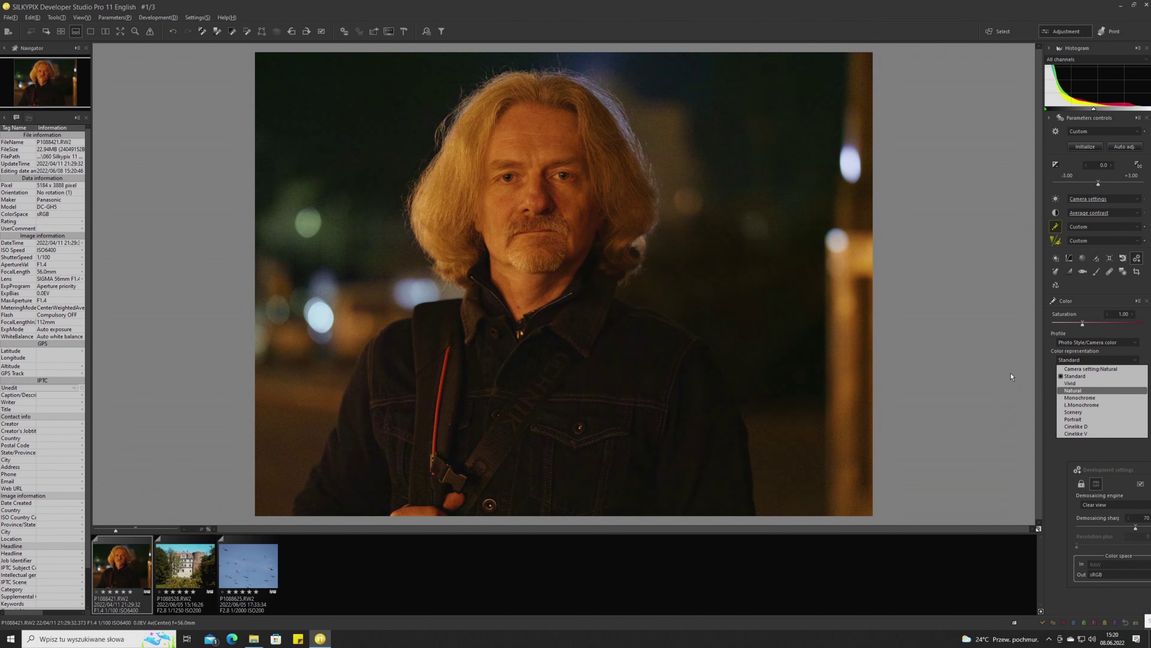
left_click(1065, 368)
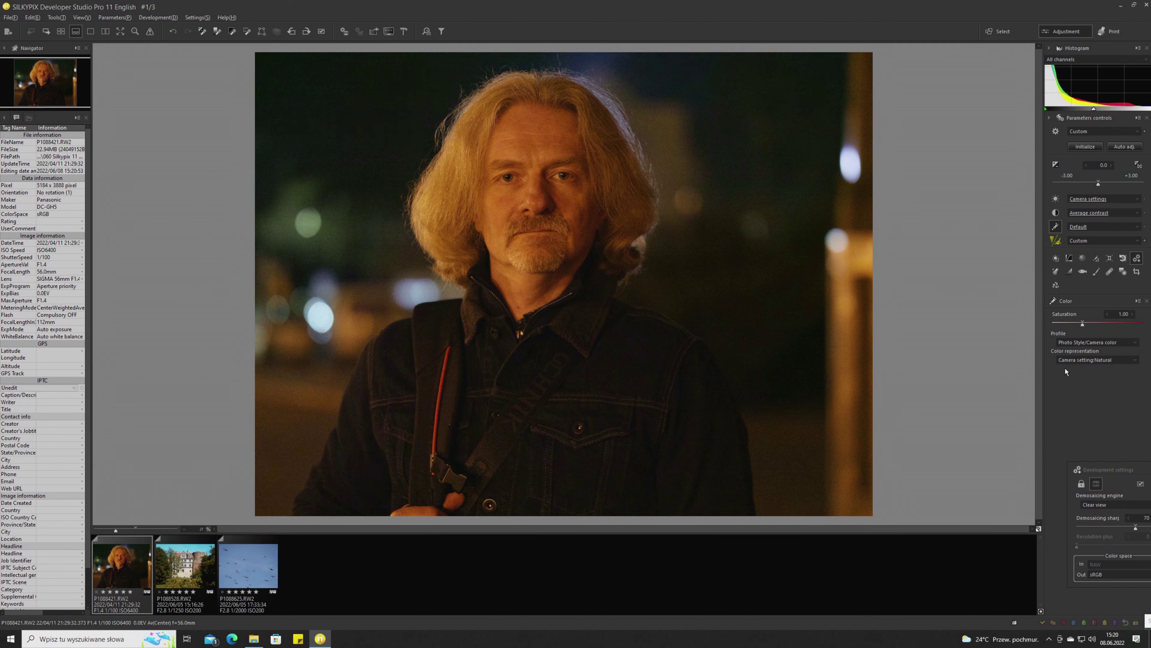